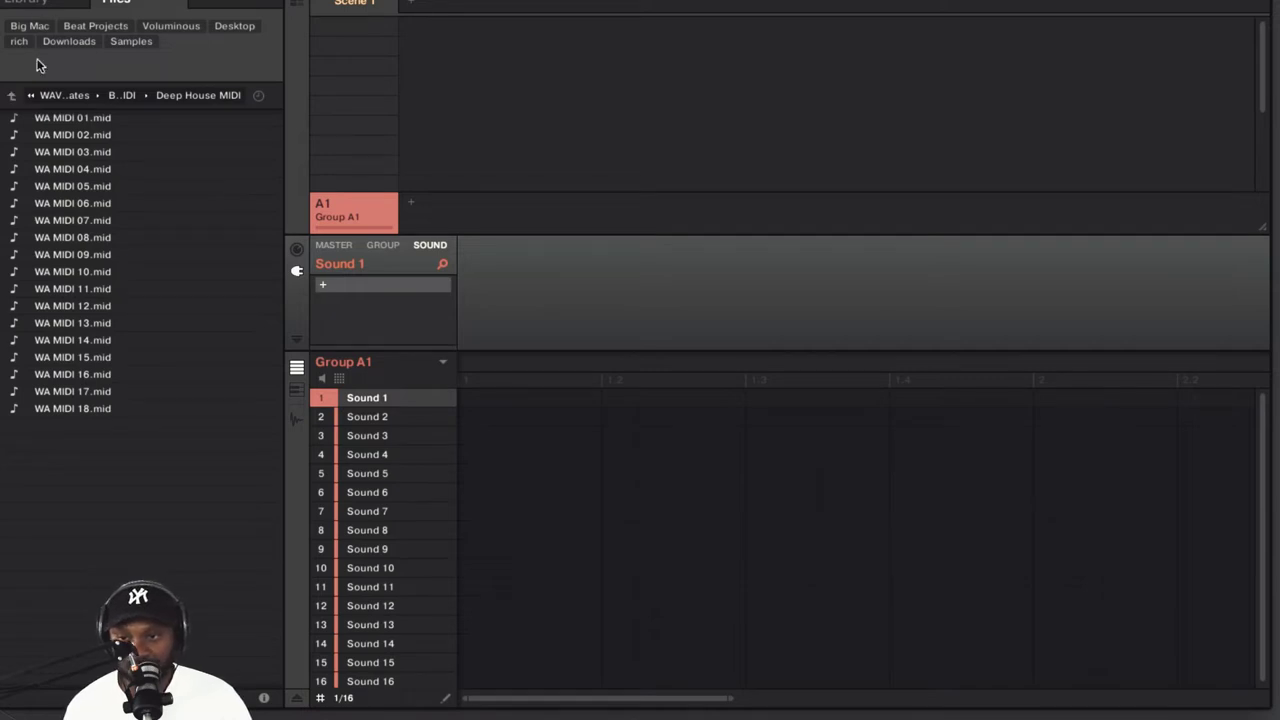
Load DRUMBREAK_EYE_POPPER - 10.wav onto Sound 1 from Samples > Drums n Hits > !llmind BLAP-KIT Volume 3
click(128, 41)
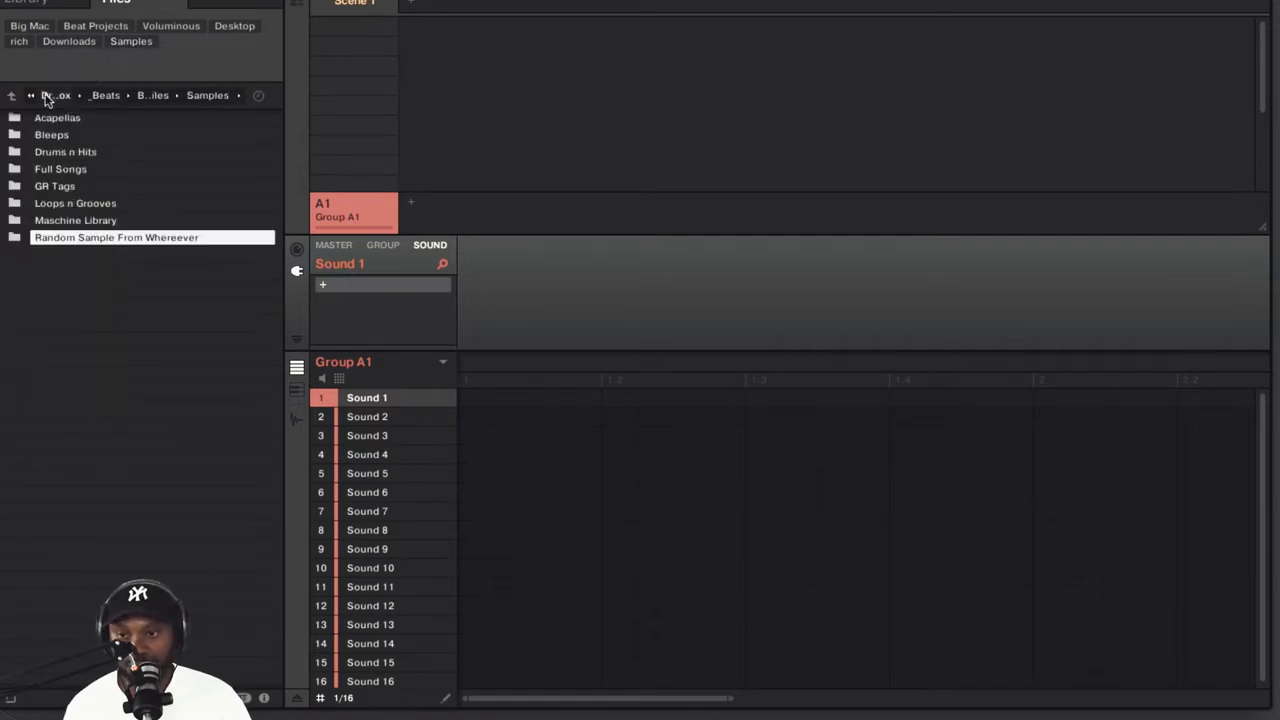
click(13, 153)
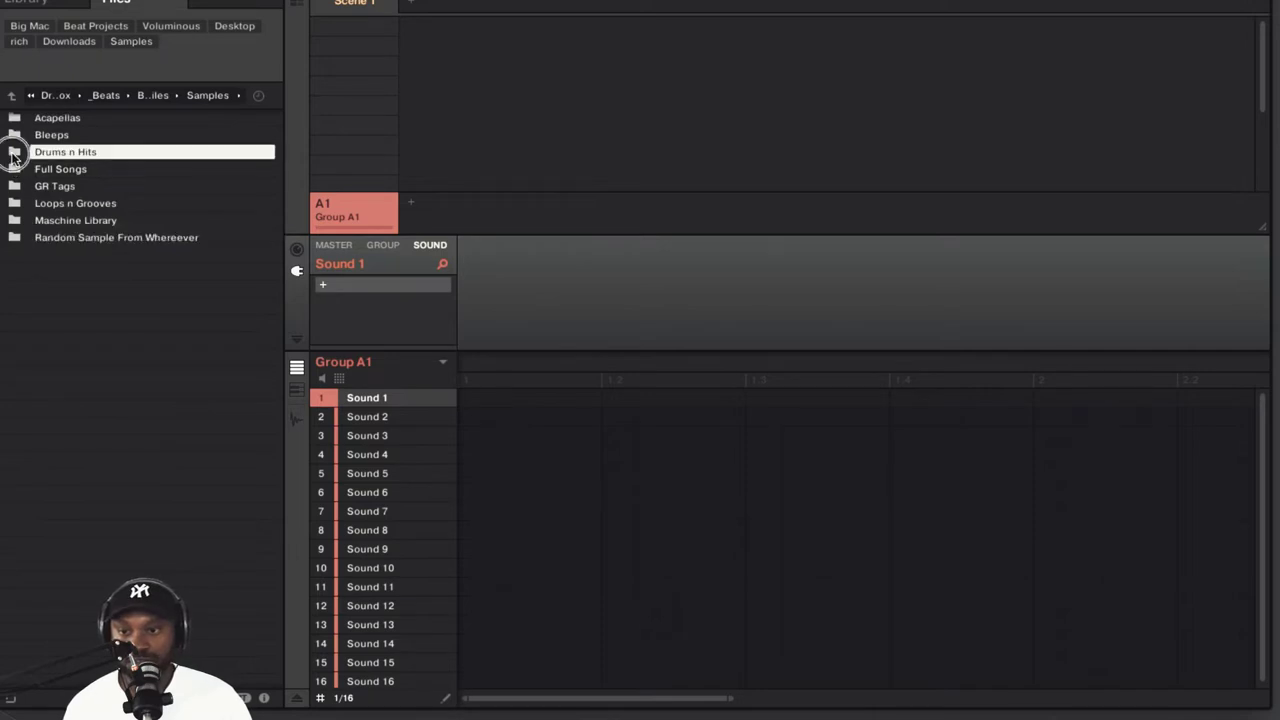
double_click(13, 155)
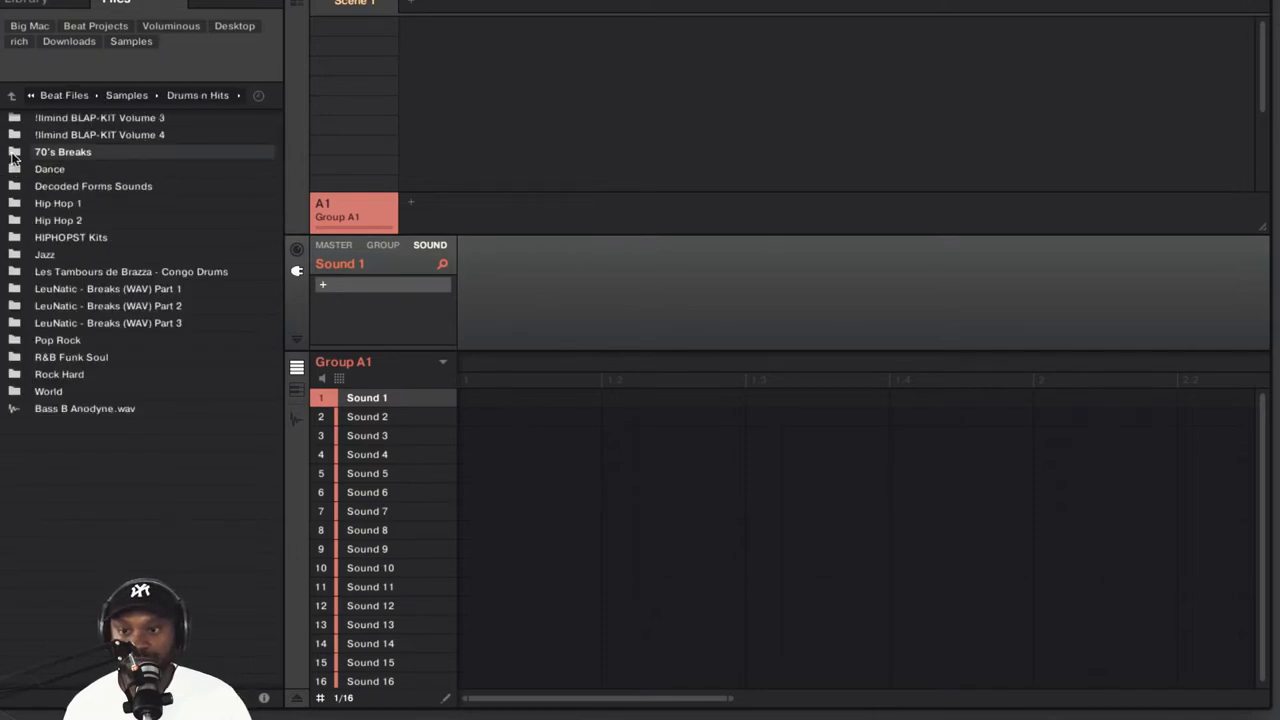
double_click(69, 117)
drag(120, 254, 370, 402)
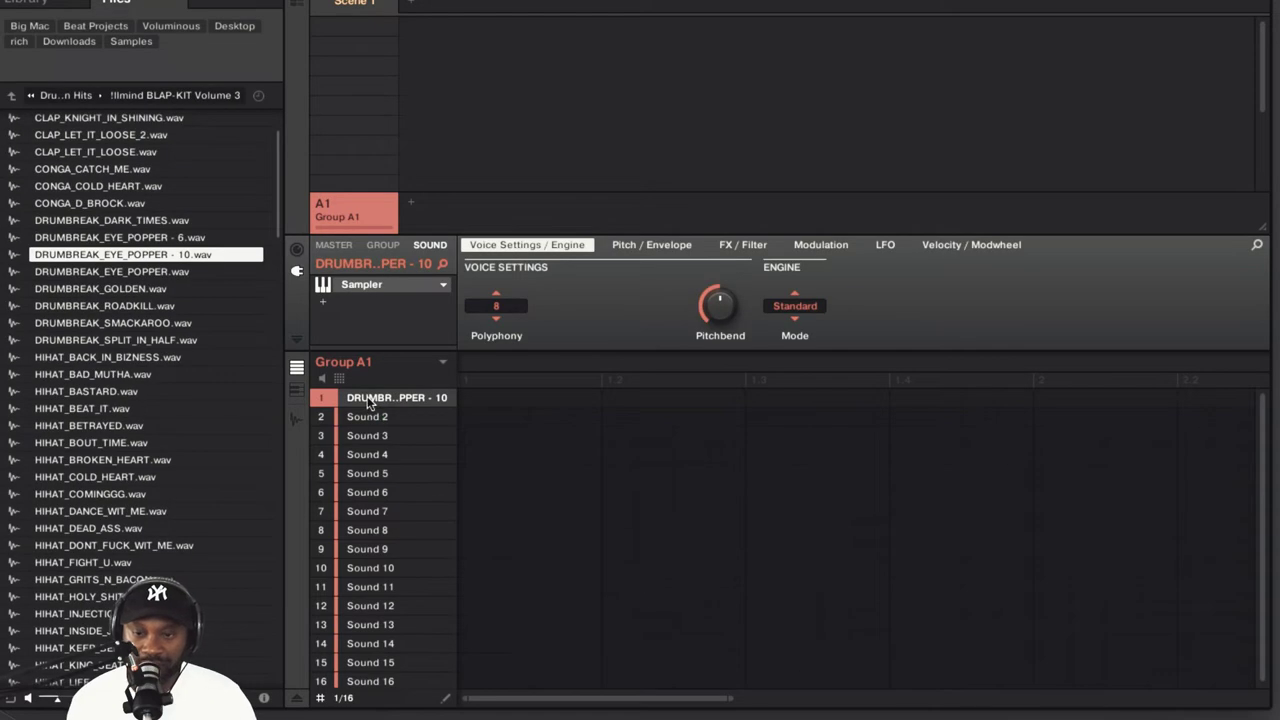
Slice the drum break manually at the start of each hit and apply the slices to Sound 1
click(294, 420)
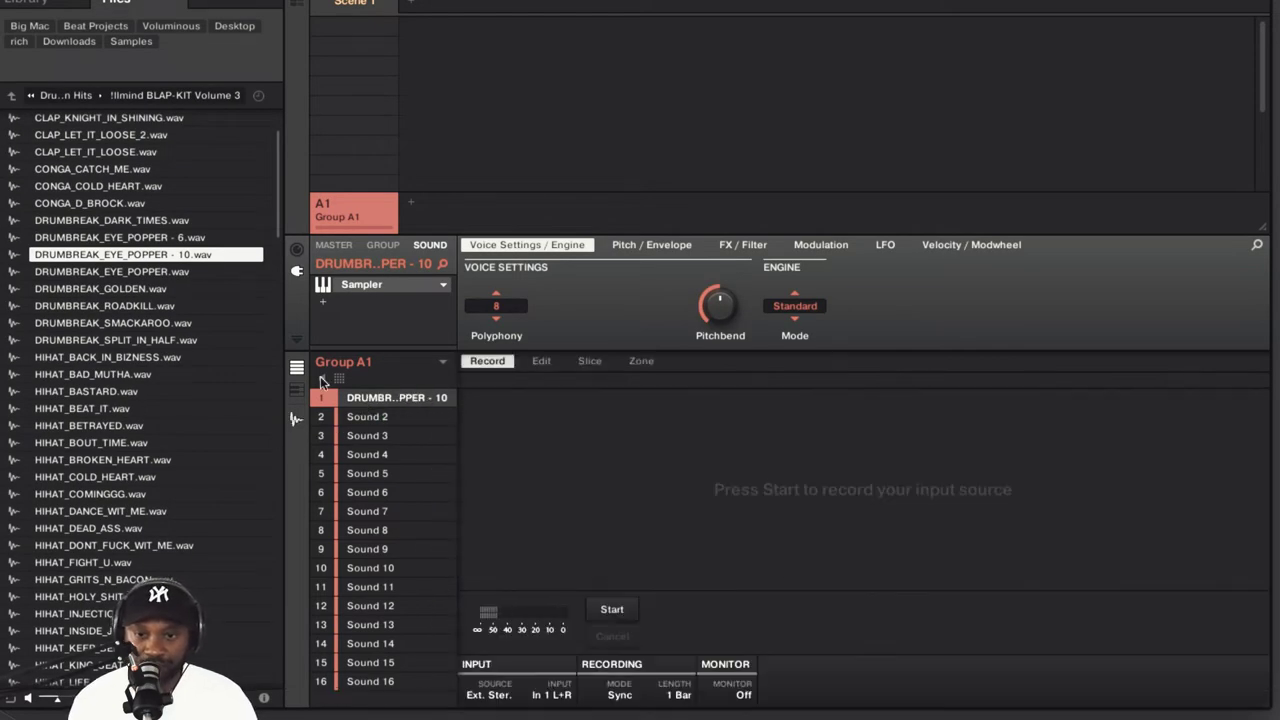
click(589, 361)
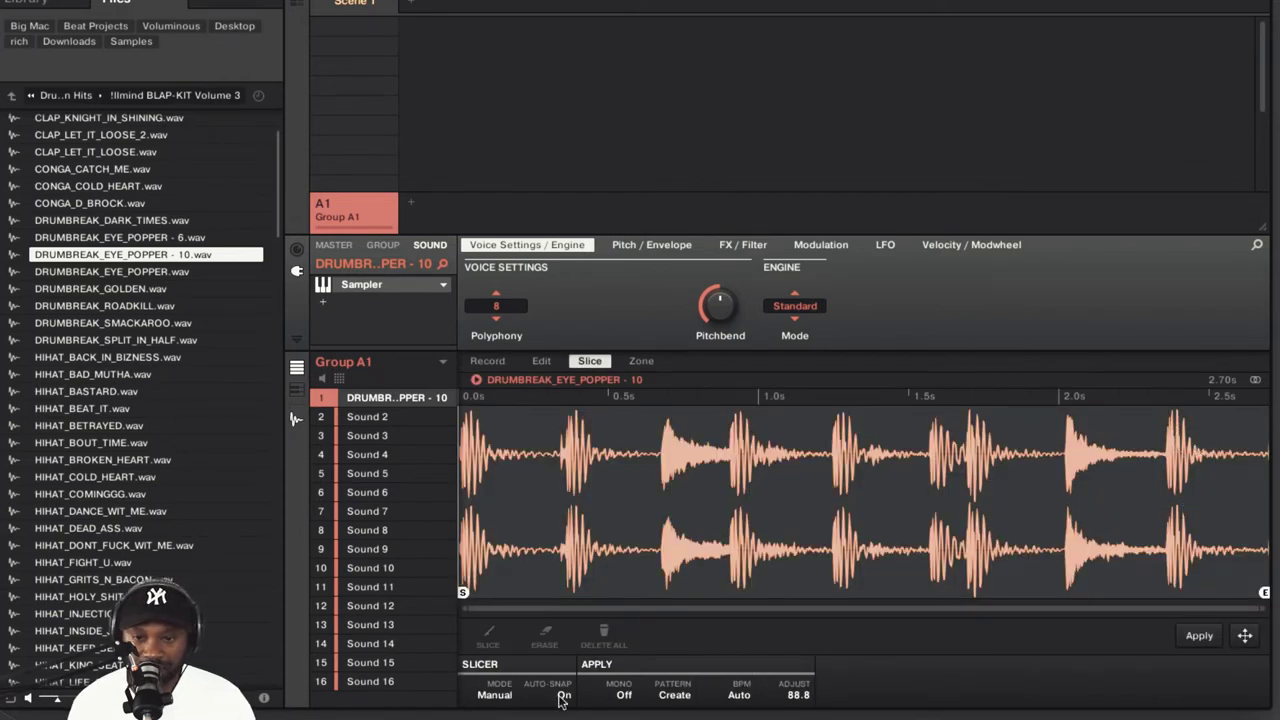
click(492, 636)
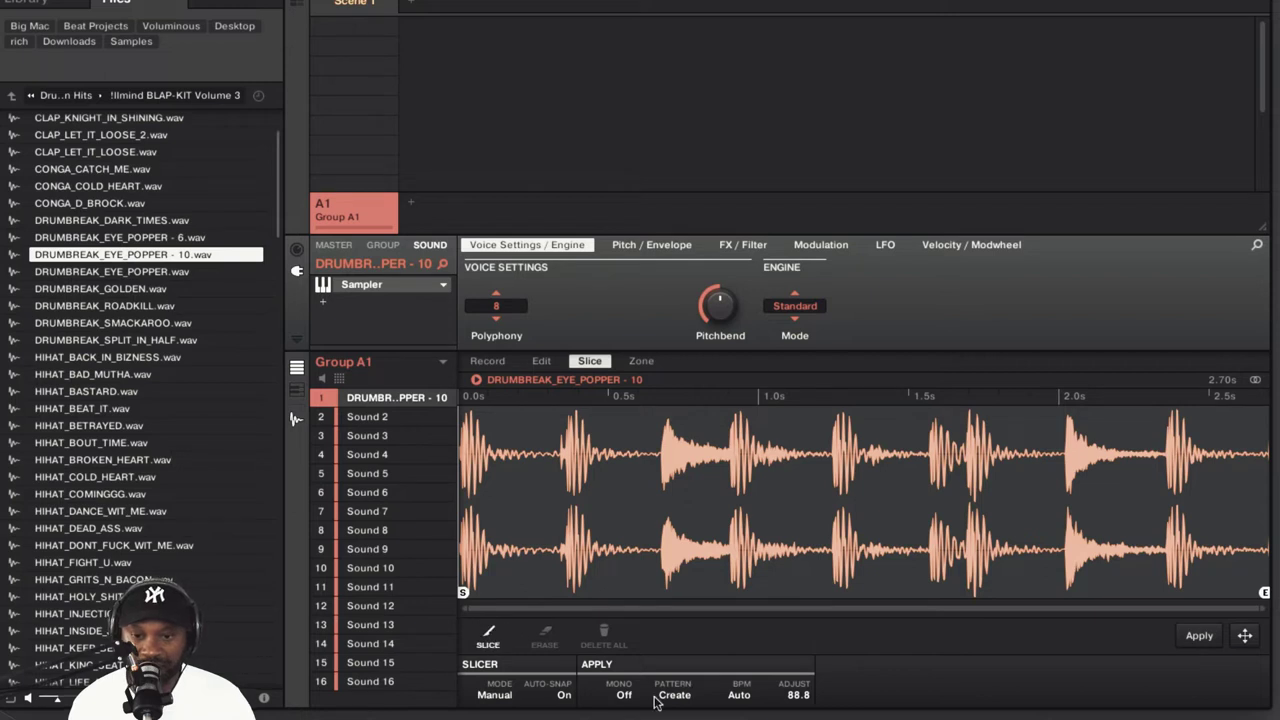
click(563, 460)
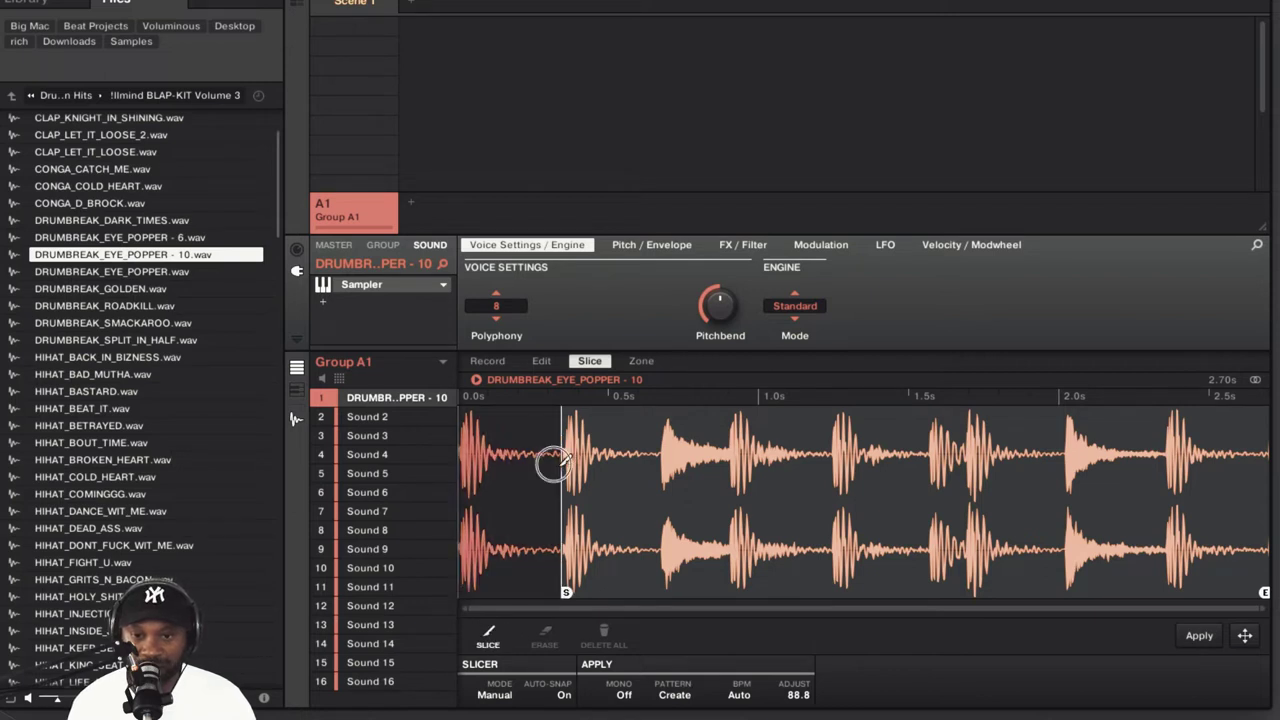
click(663, 466)
click(731, 456)
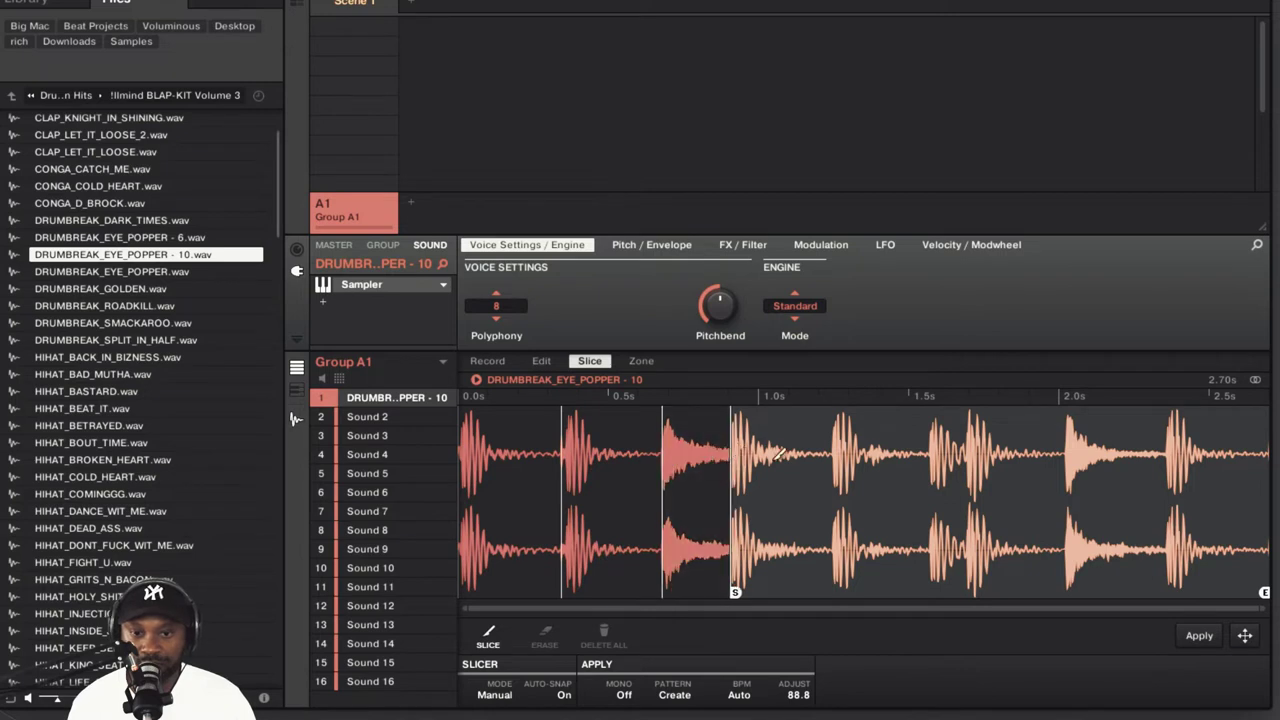
click(833, 442)
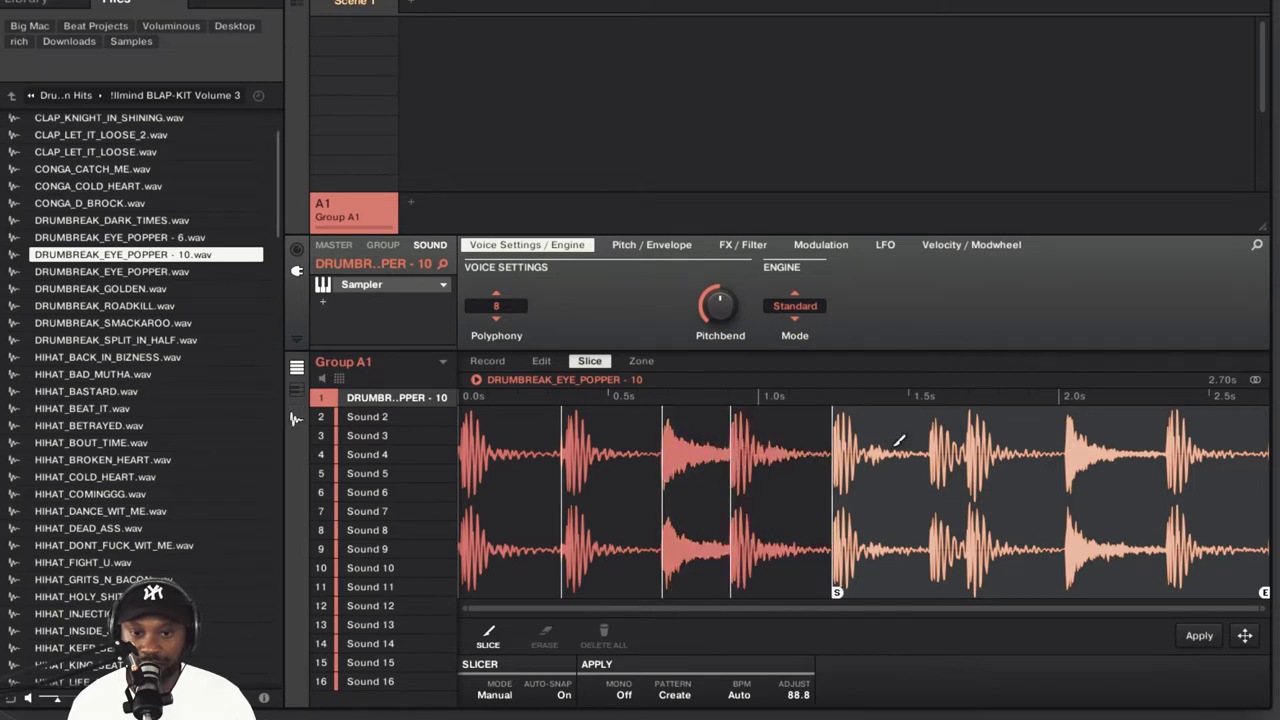
click(930, 442)
click(1066, 438)
click(1067, 437)
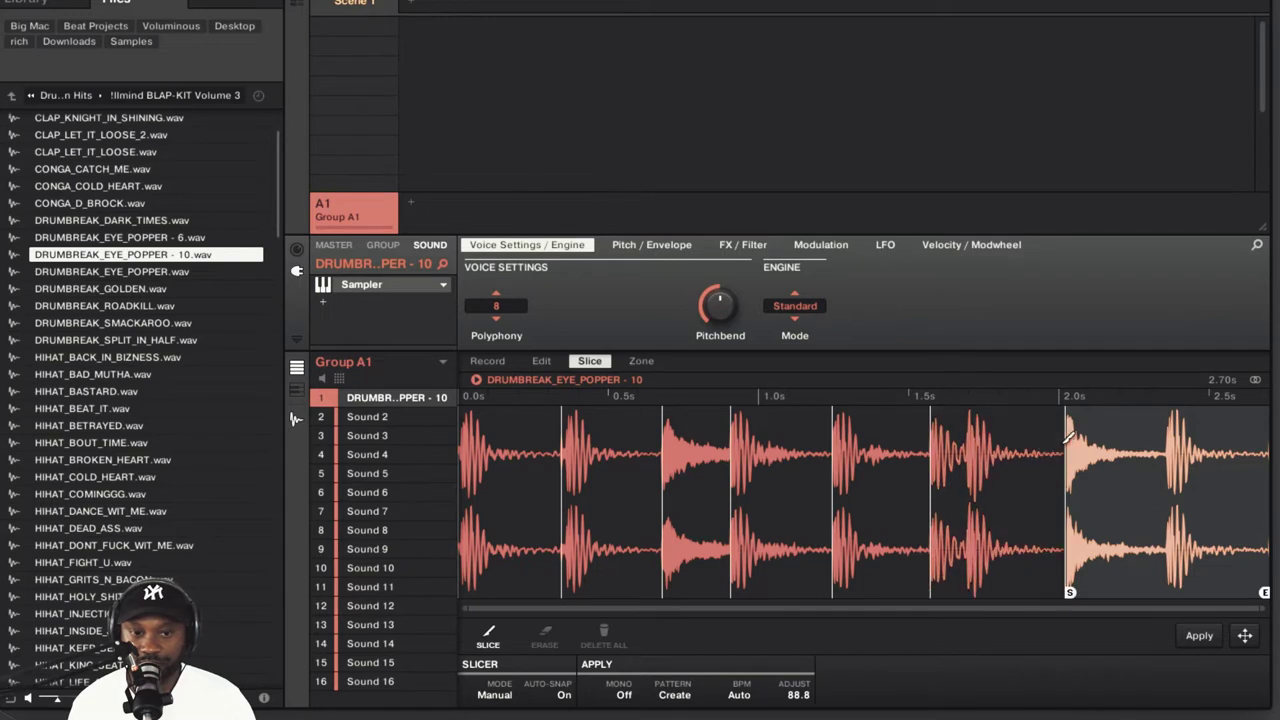
click(967, 460)
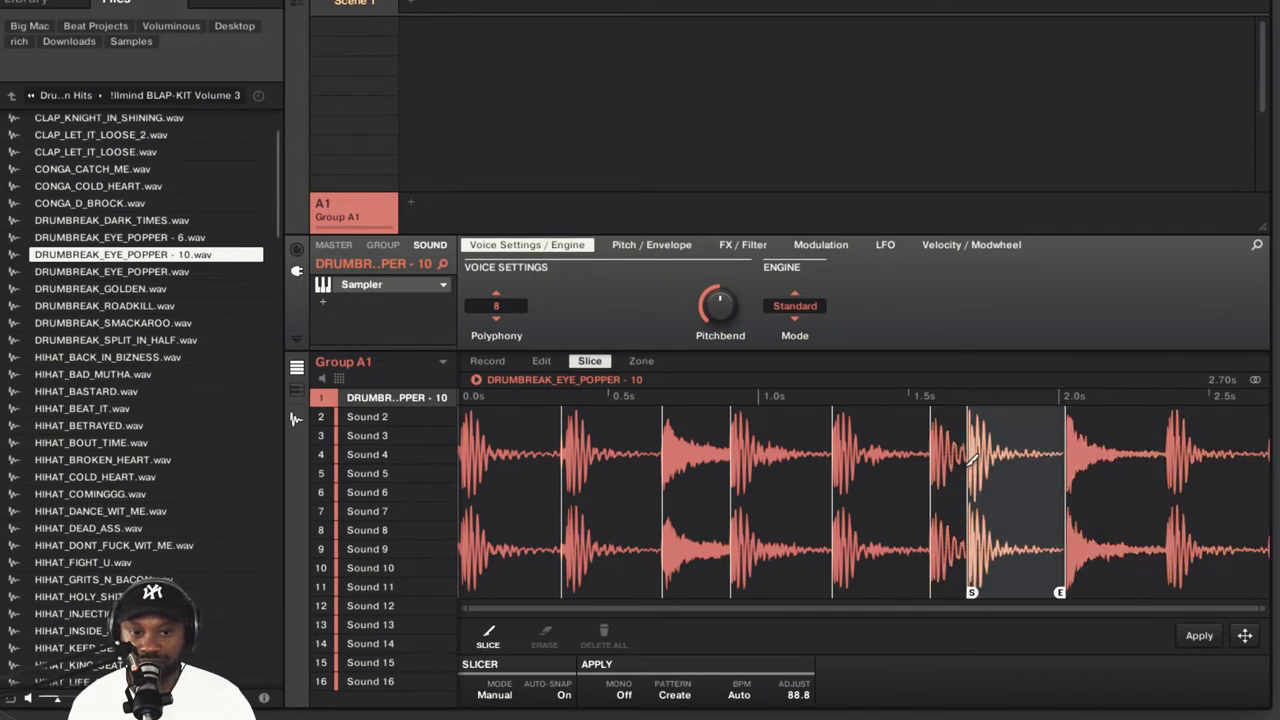
click(1070, 450)
click(1167, 442)
click(1199, 635)
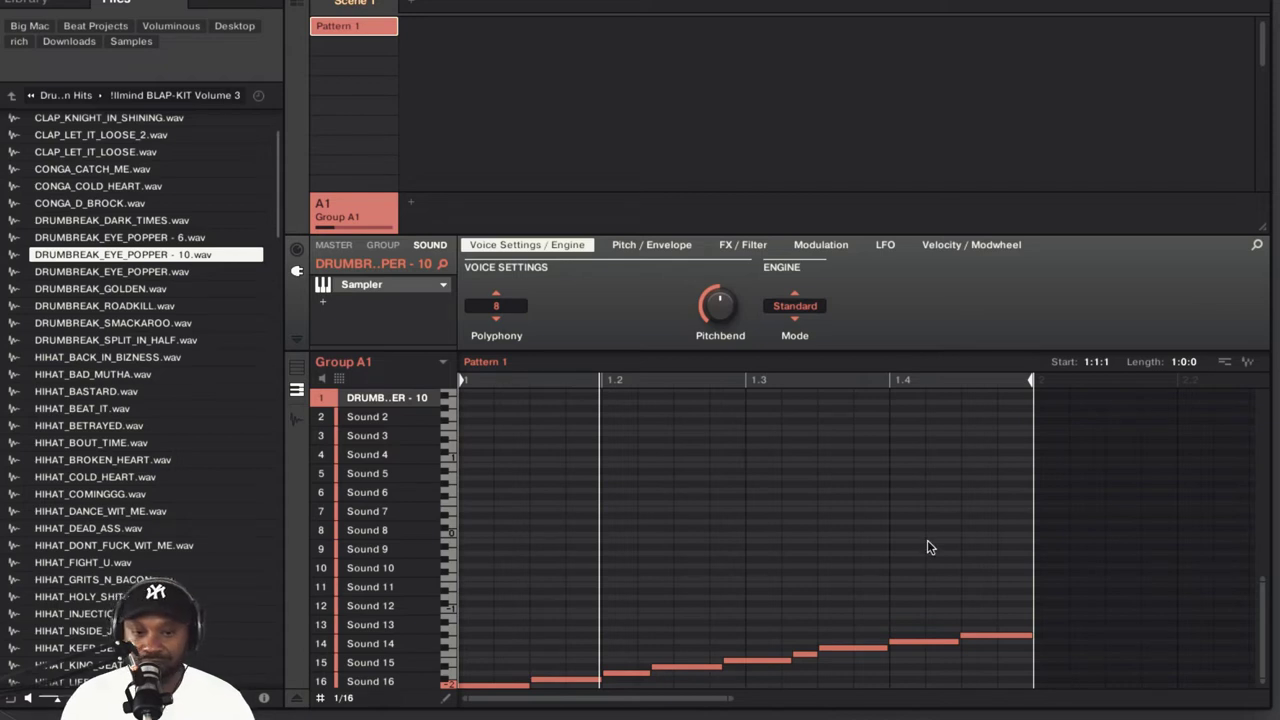
Remove the notes that slicing generated in Pattern 1 and record a two-bar pattern with the sliced break
key(ctrl+z)
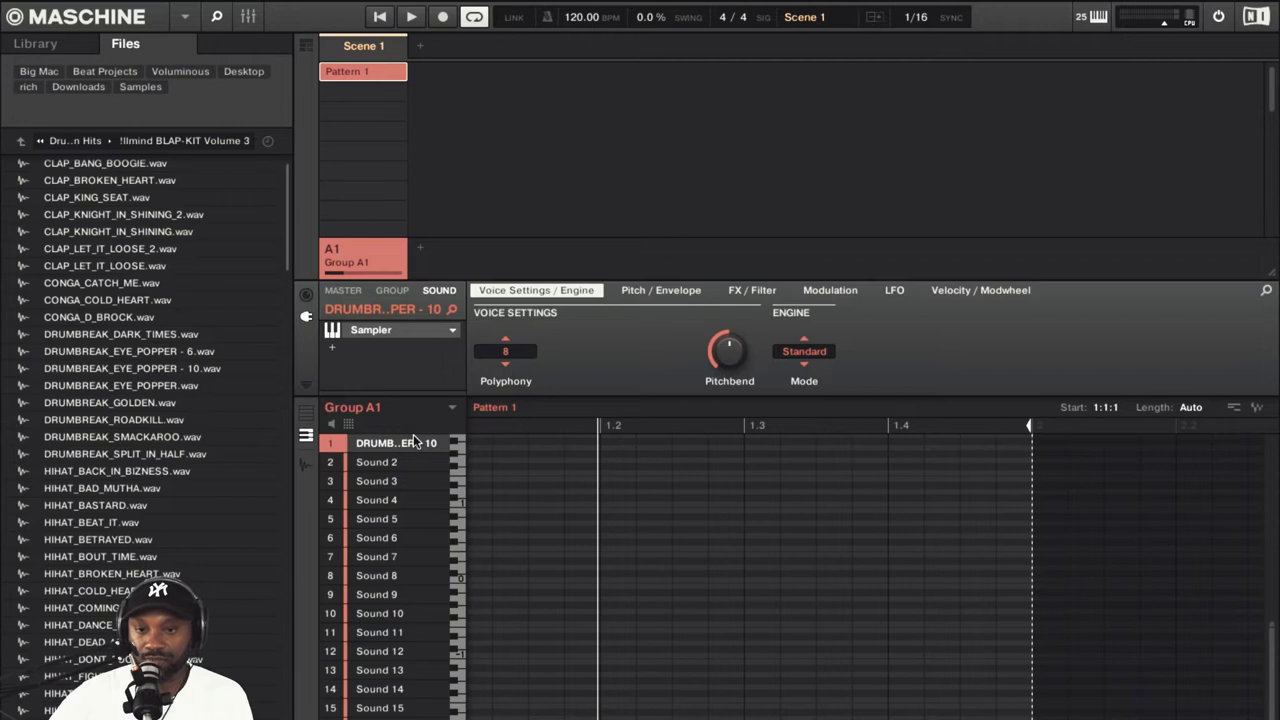
click(415, 441)
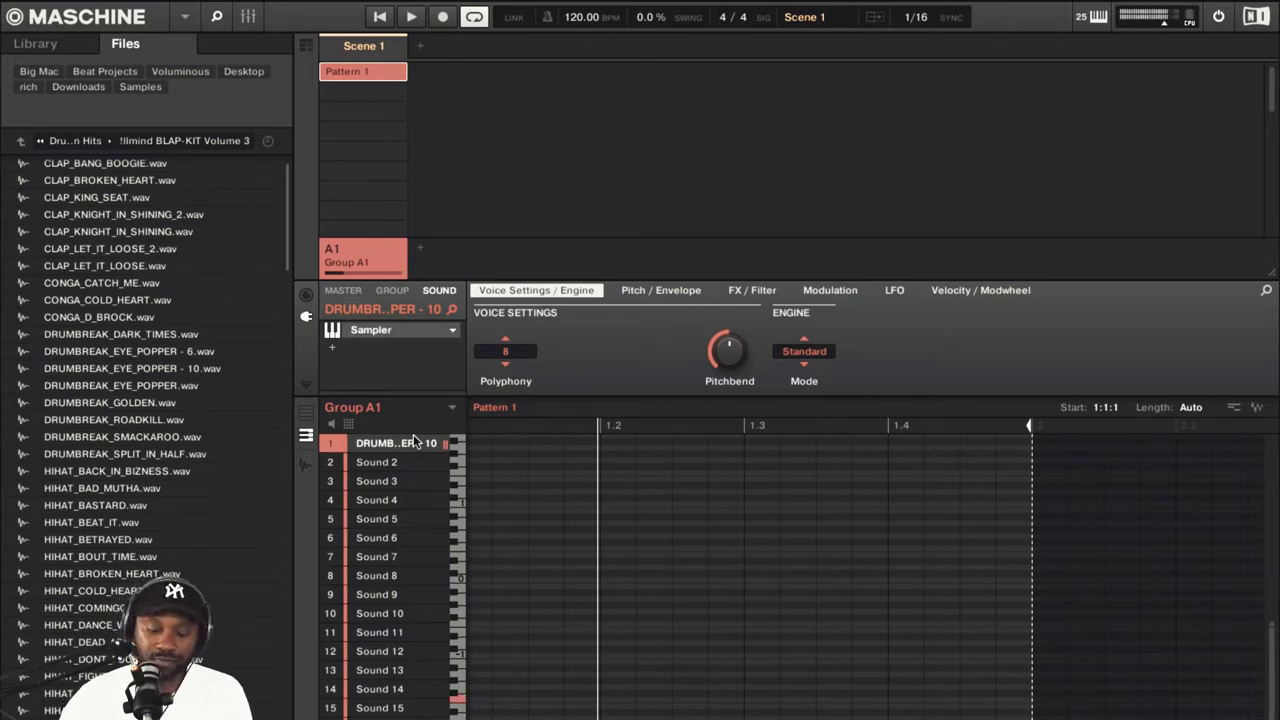
click(415, 441)
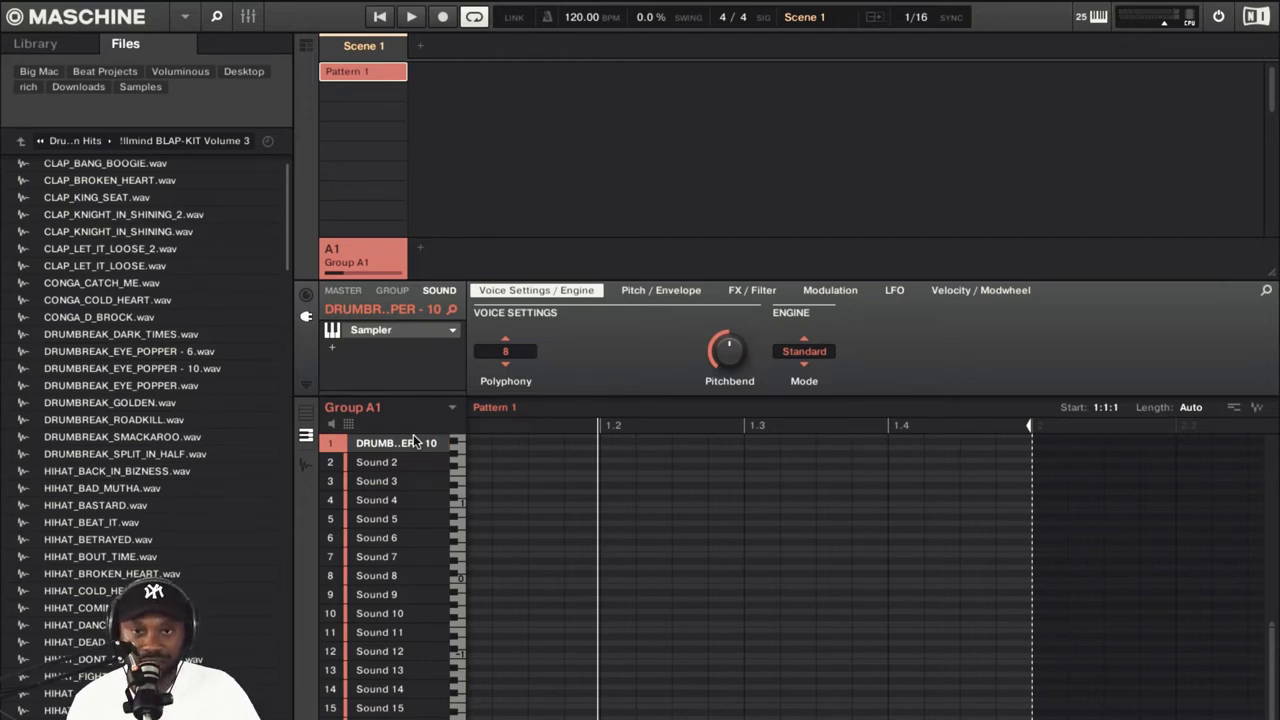
key(ctrl+r)
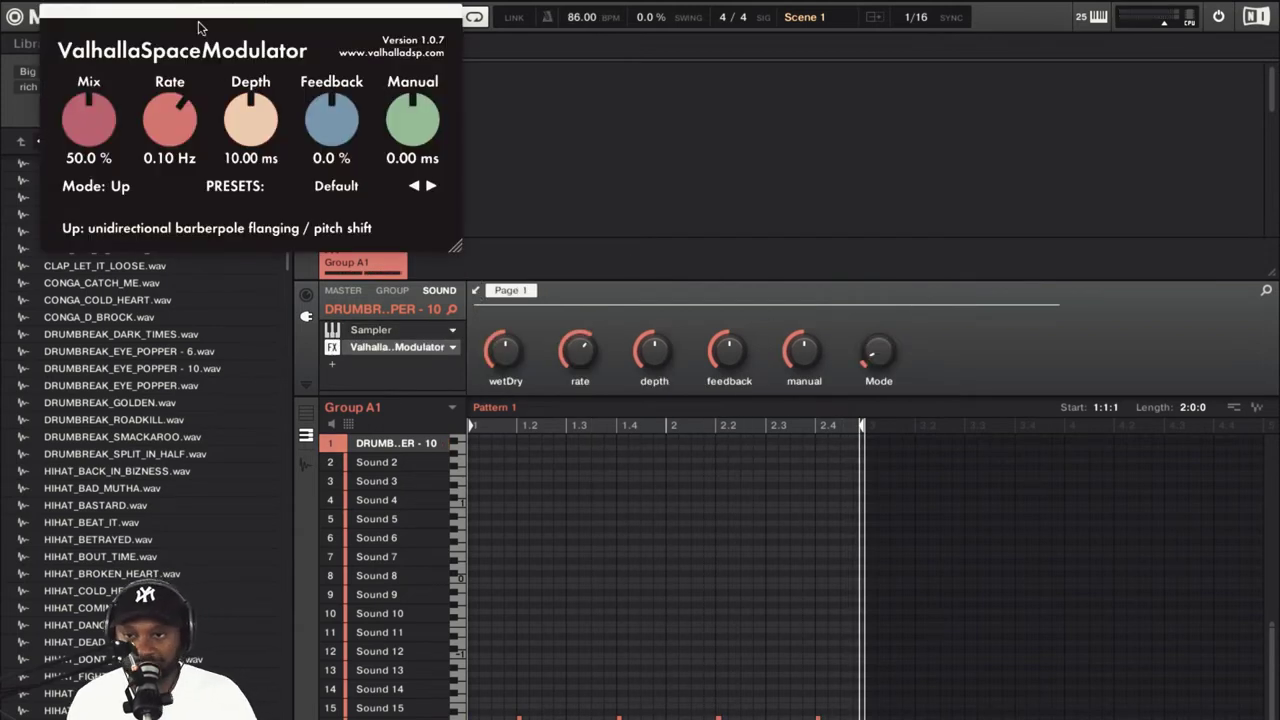
Set the ValhallaSpaceModulator mix to 49.3 %, rate to 0.13 Hz, depth to 10.71 ms and feedback to 0.8 %
drag(196, 20, 658, 70)
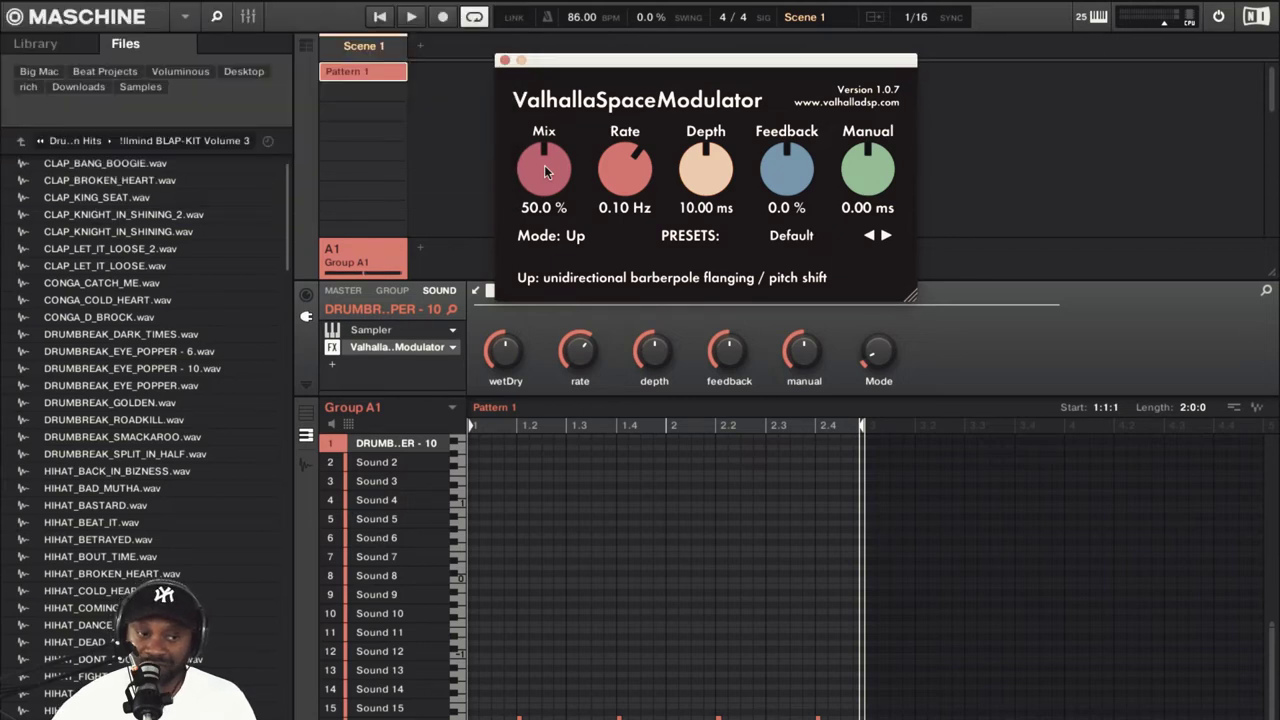
drag(544, 165, 611, 164)
mouse_move(613, 168)
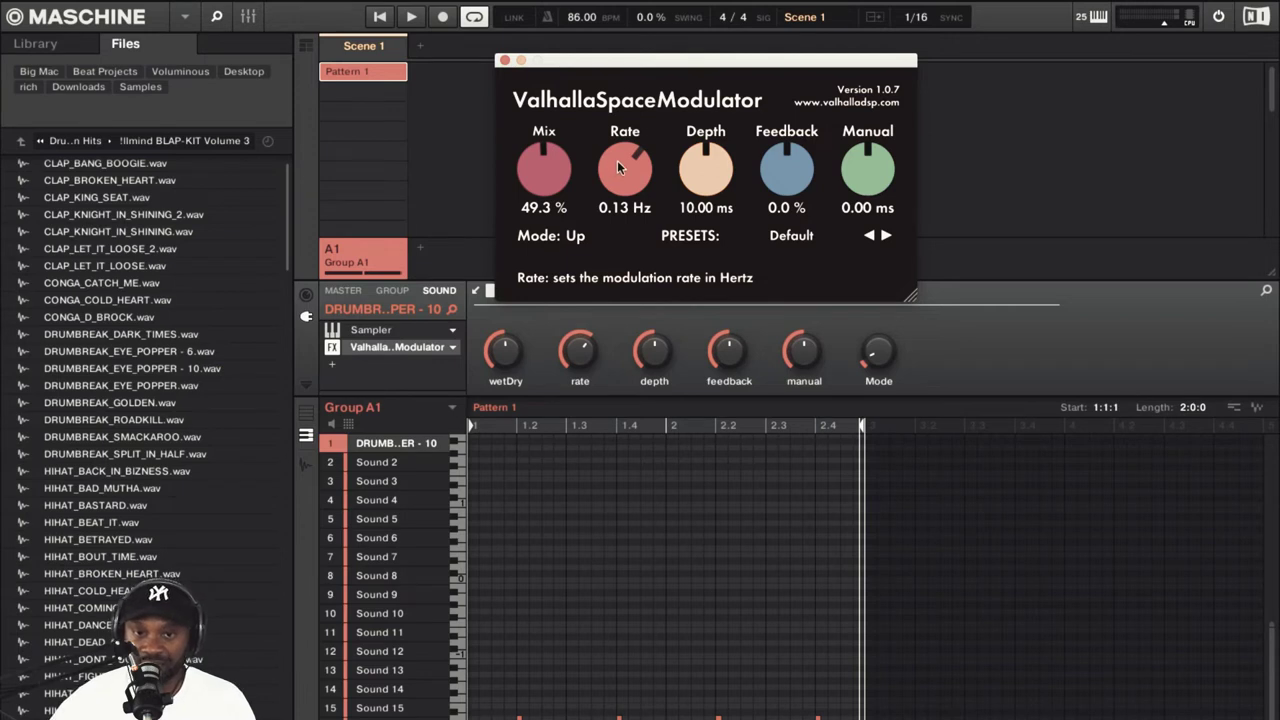
drag(693, 162, 693, 160)
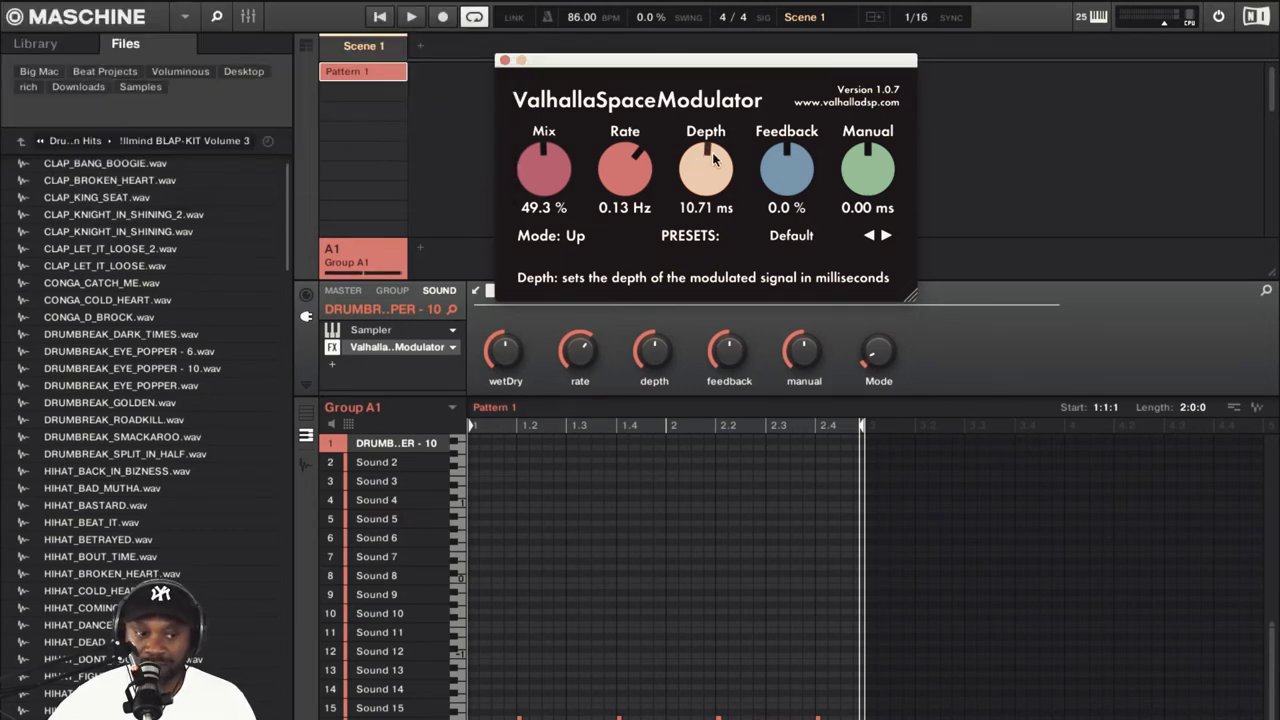
drag(790, 165, 801, 174)
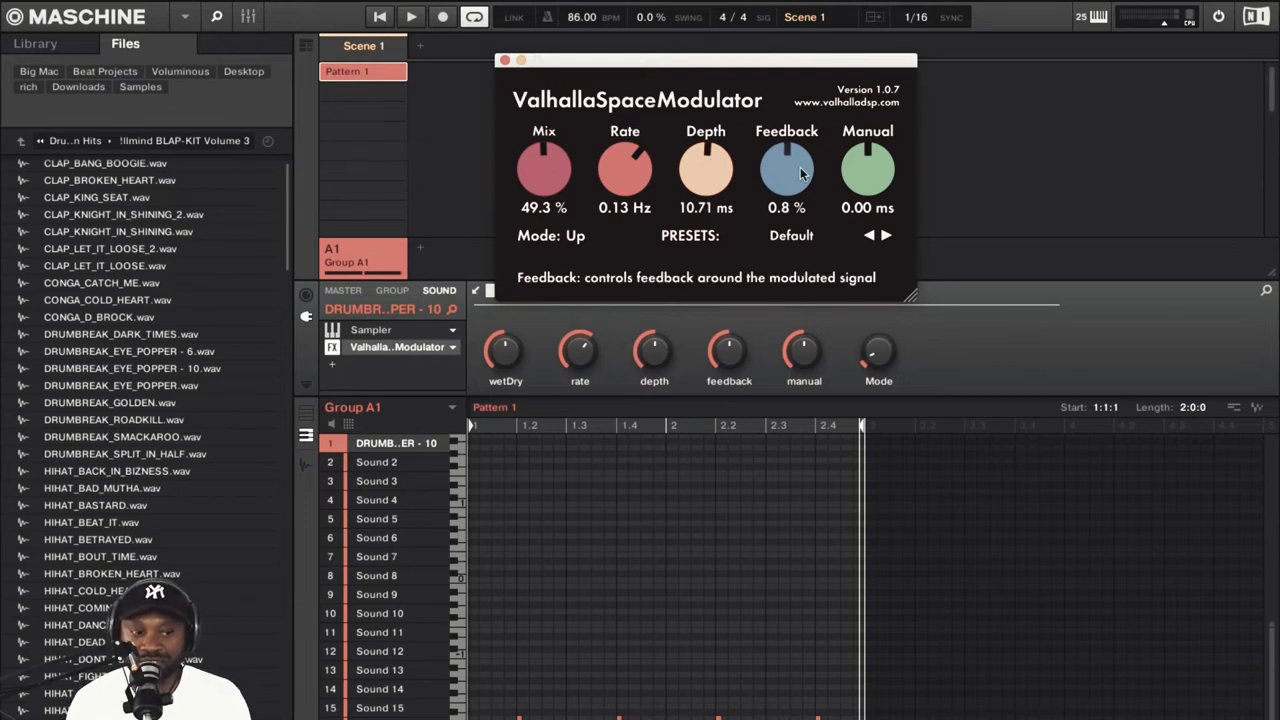
click(869, 170)
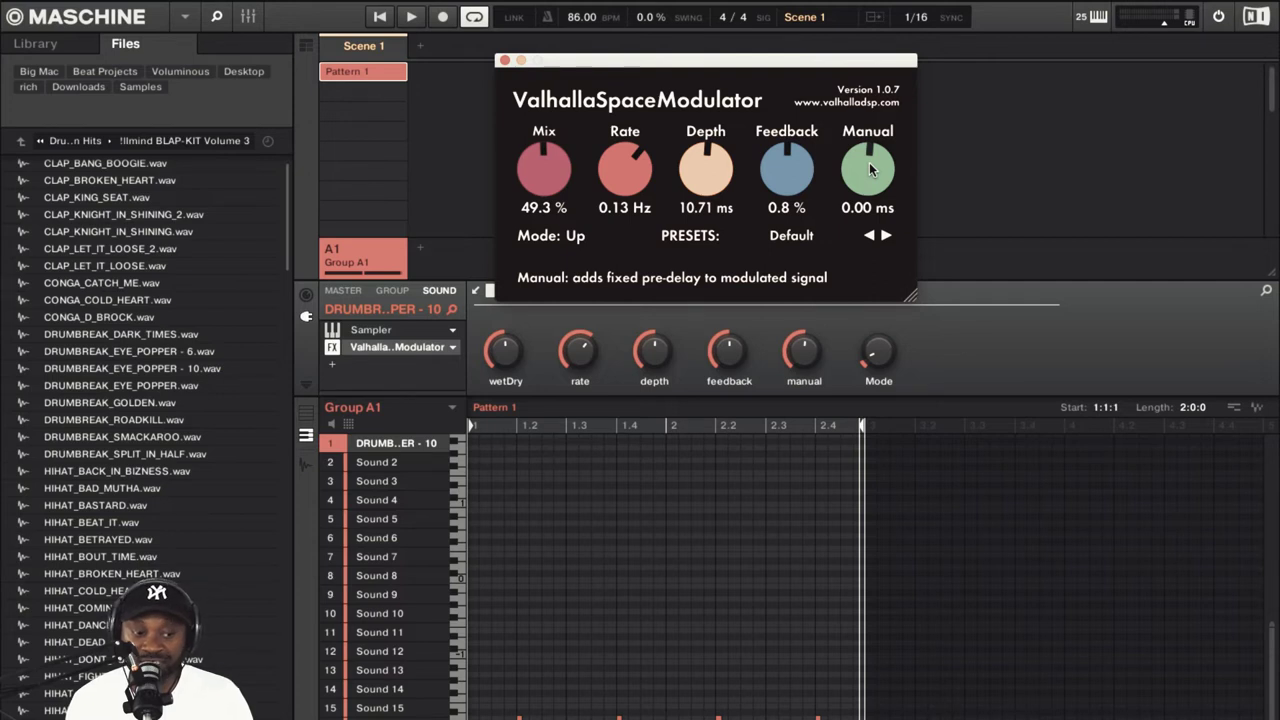
Review the list of modulation modes in ValhallaSpaceModulator, leaving the mode set to Up
mouse_move(608, 238)
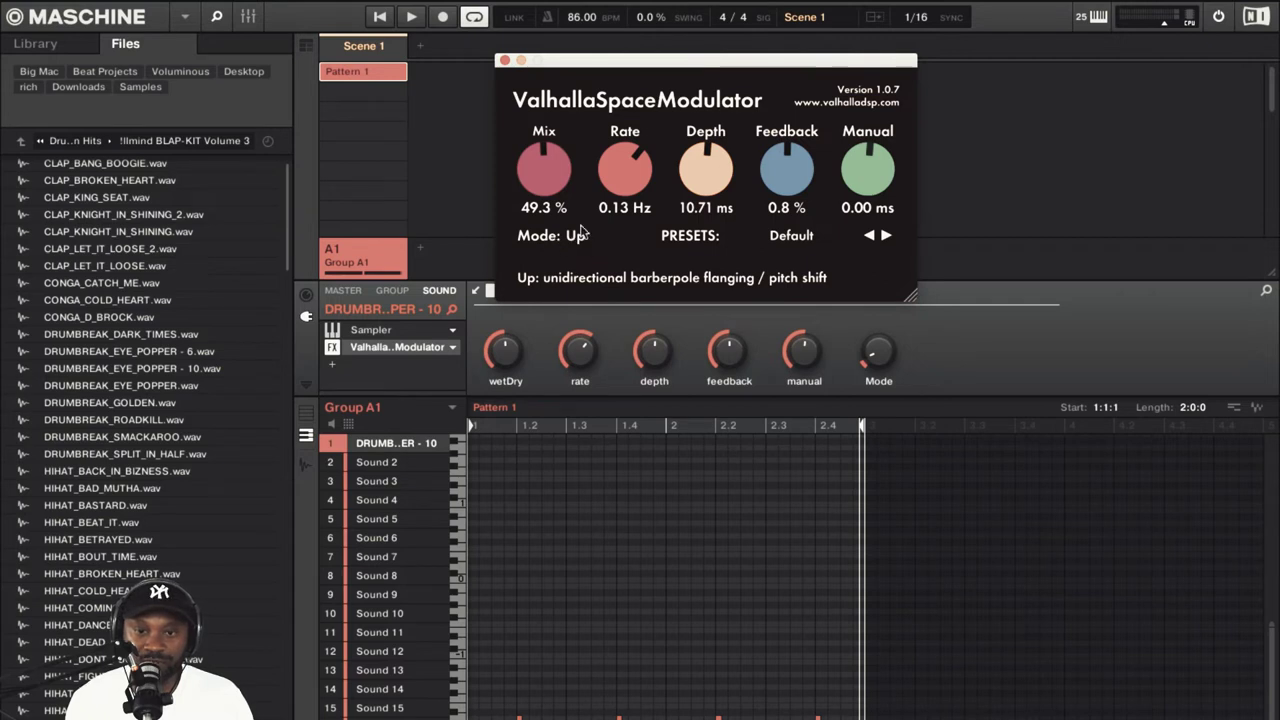
click(563, 237)
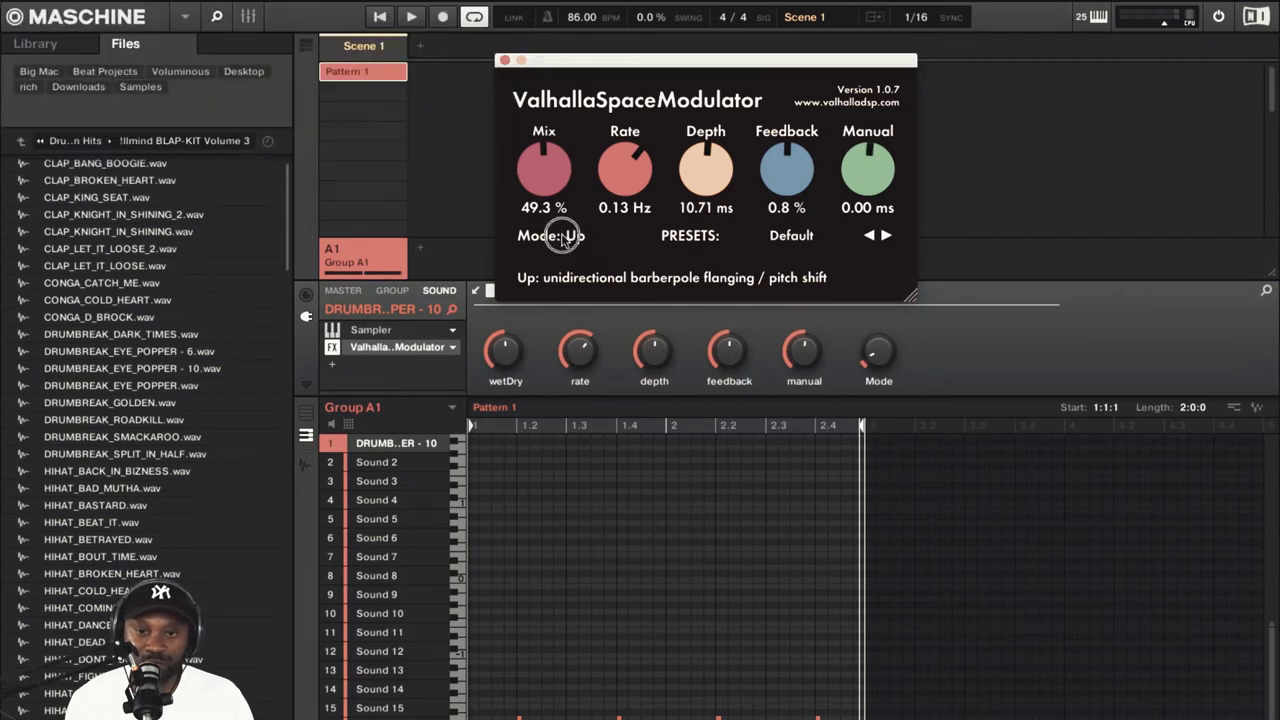
click(574, 238)
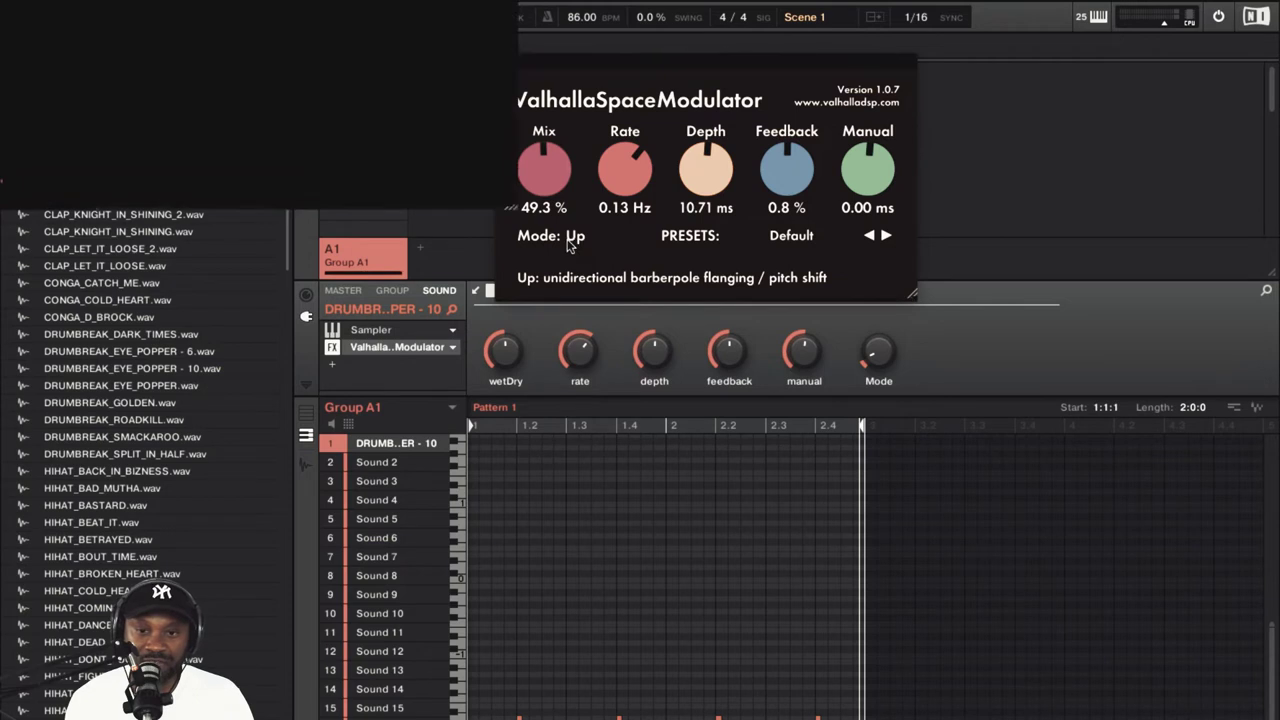
click(574, 238)
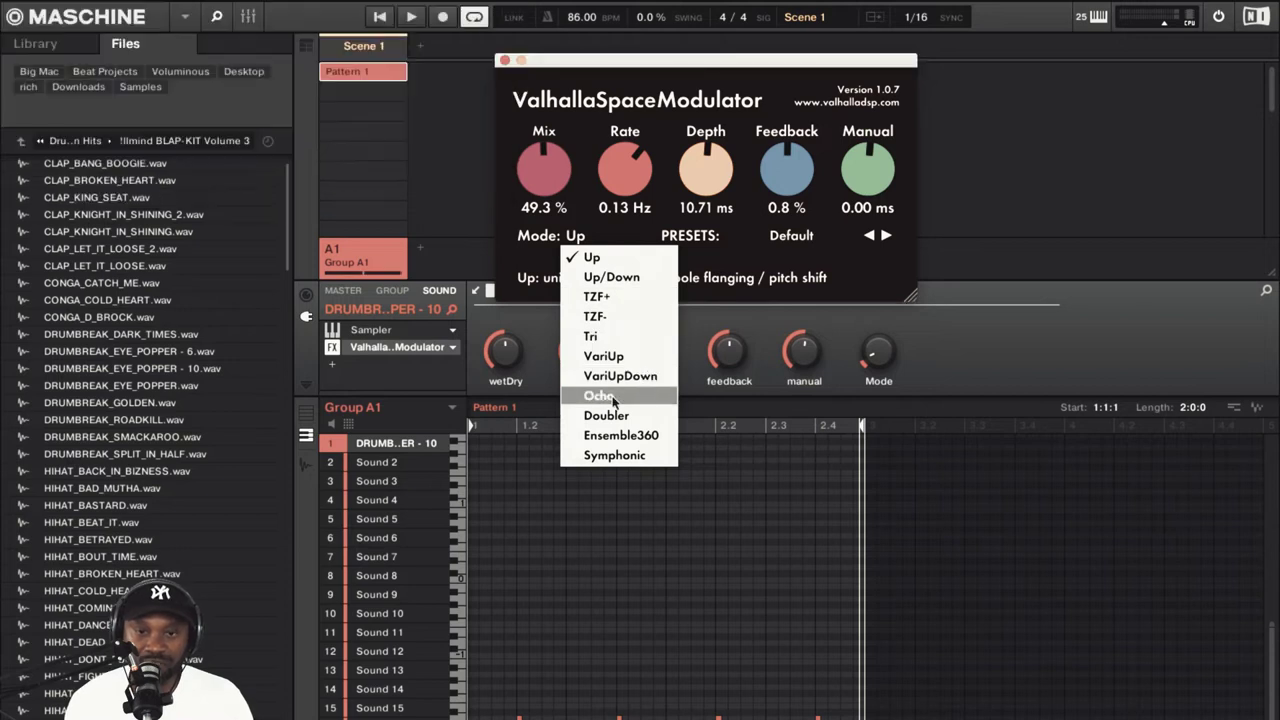
click(612, 233)
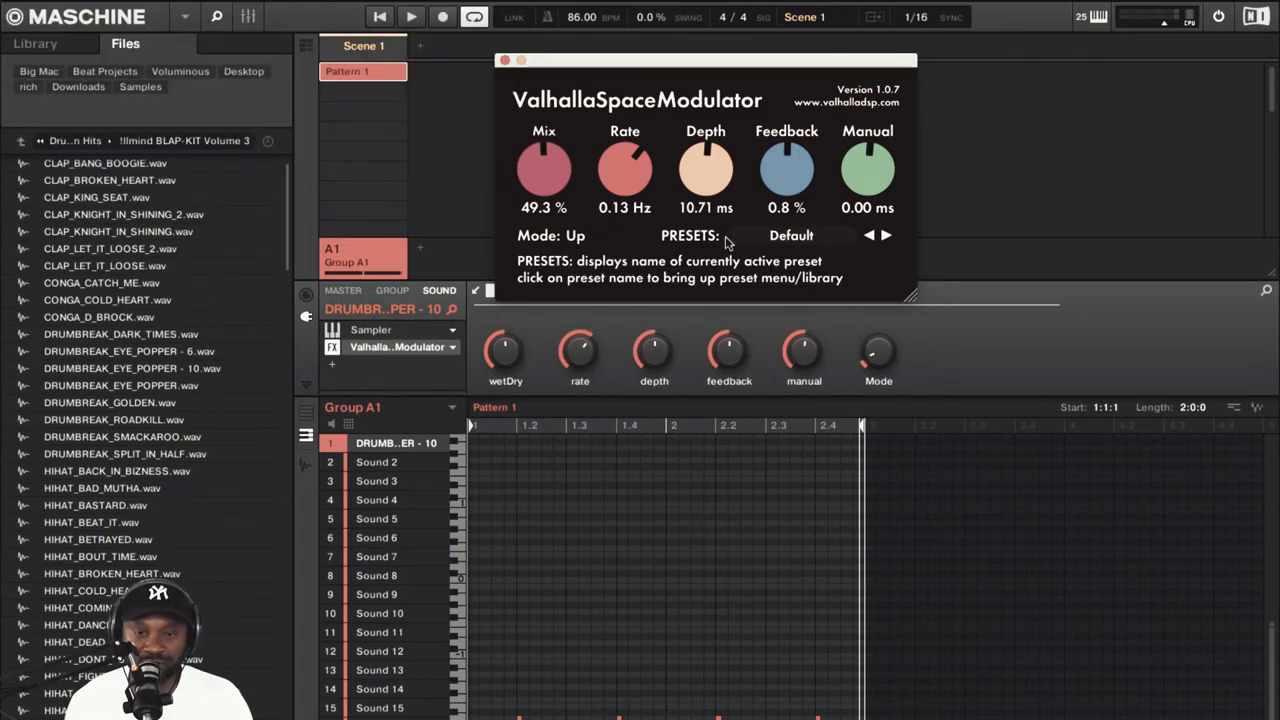
Step forward through the ValhallaSpaceModulator presets as far as ZAP ZAP ZAP and back past Soft Focus B
click(885, 237)
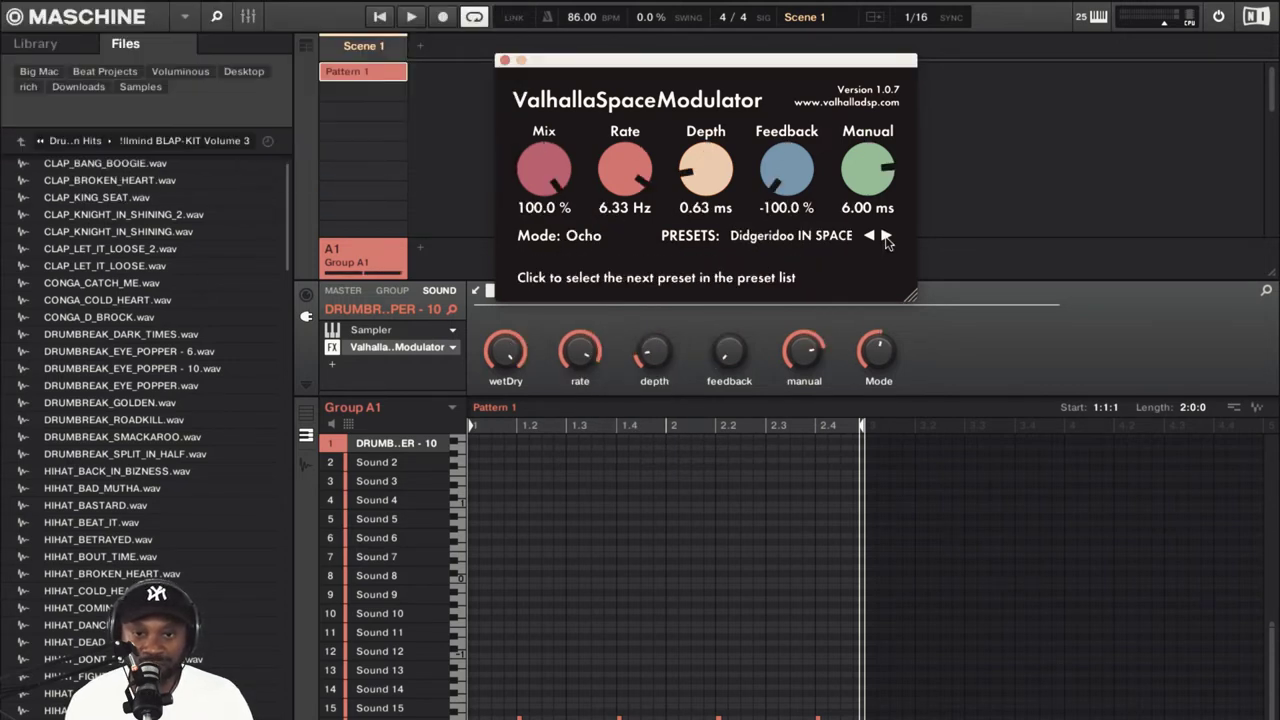
click(885, 237)
click(885, 237)
click(885, 237)
click(885, 237)
click(885, 237)
click(885, 237)
click(885, 237)
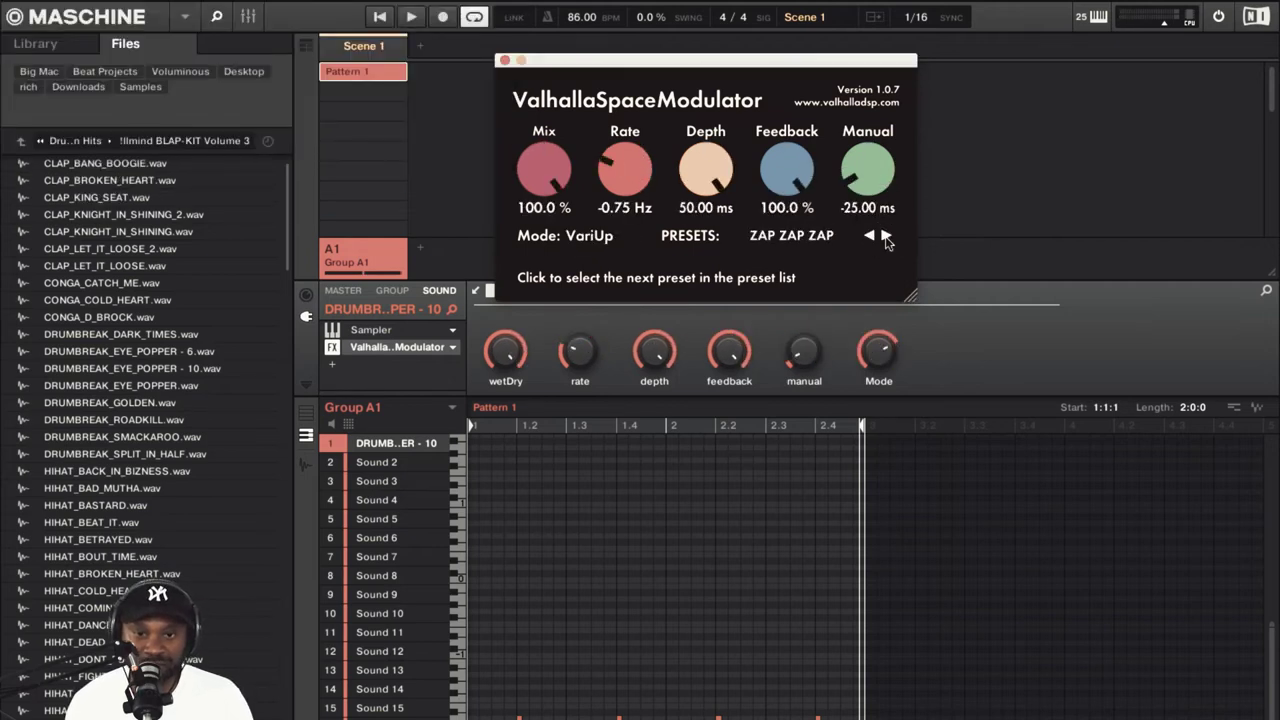
click(870, 237)
click(870, 237)
click(870, 237)
click(870, 237)
click(870, 237)
click(870, 237)
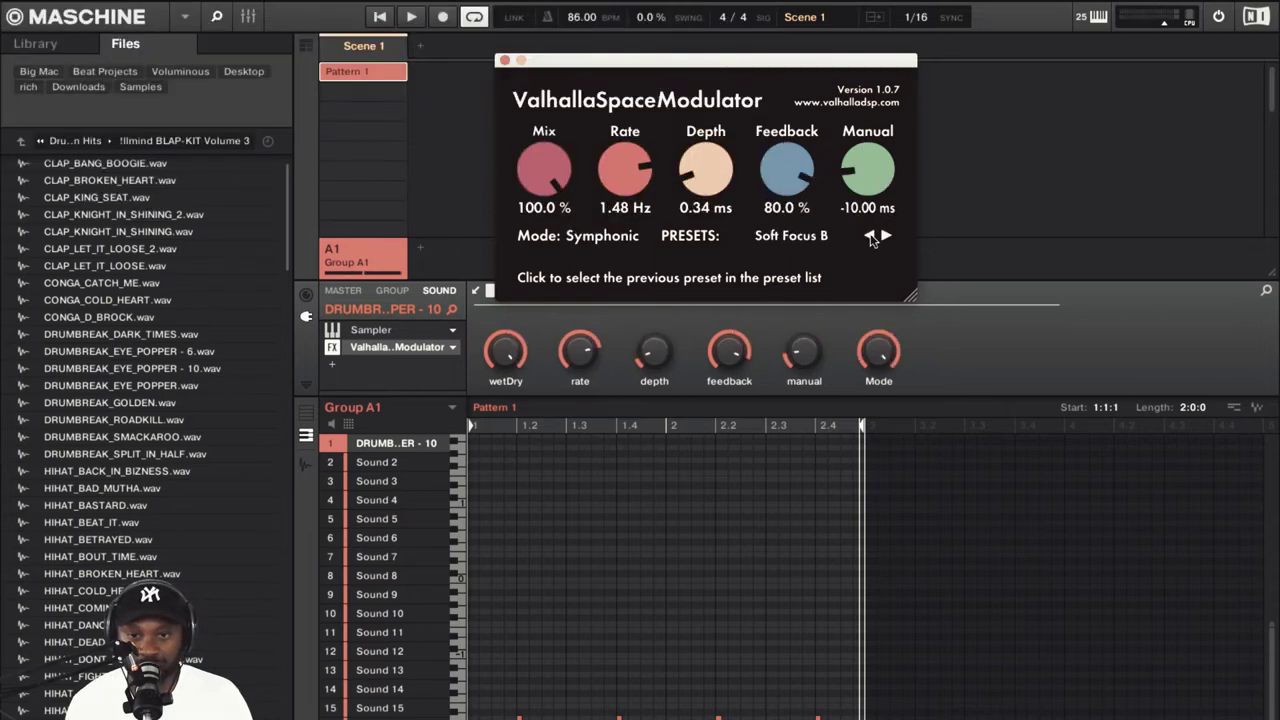
click(870, 237)
Examine the user, Valhalla and designer categories in the ValhallaSpaceModulator preset library without loading a preset
click(791, 235)
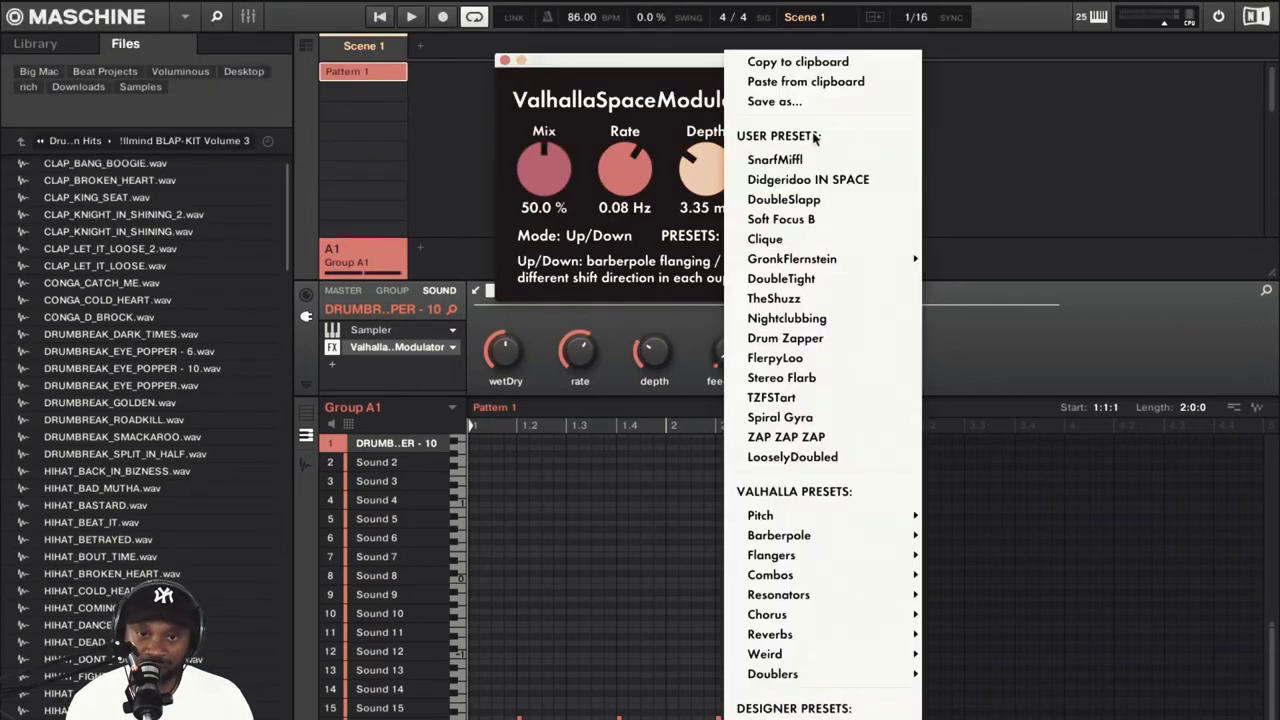
mouse_move(790, 515)
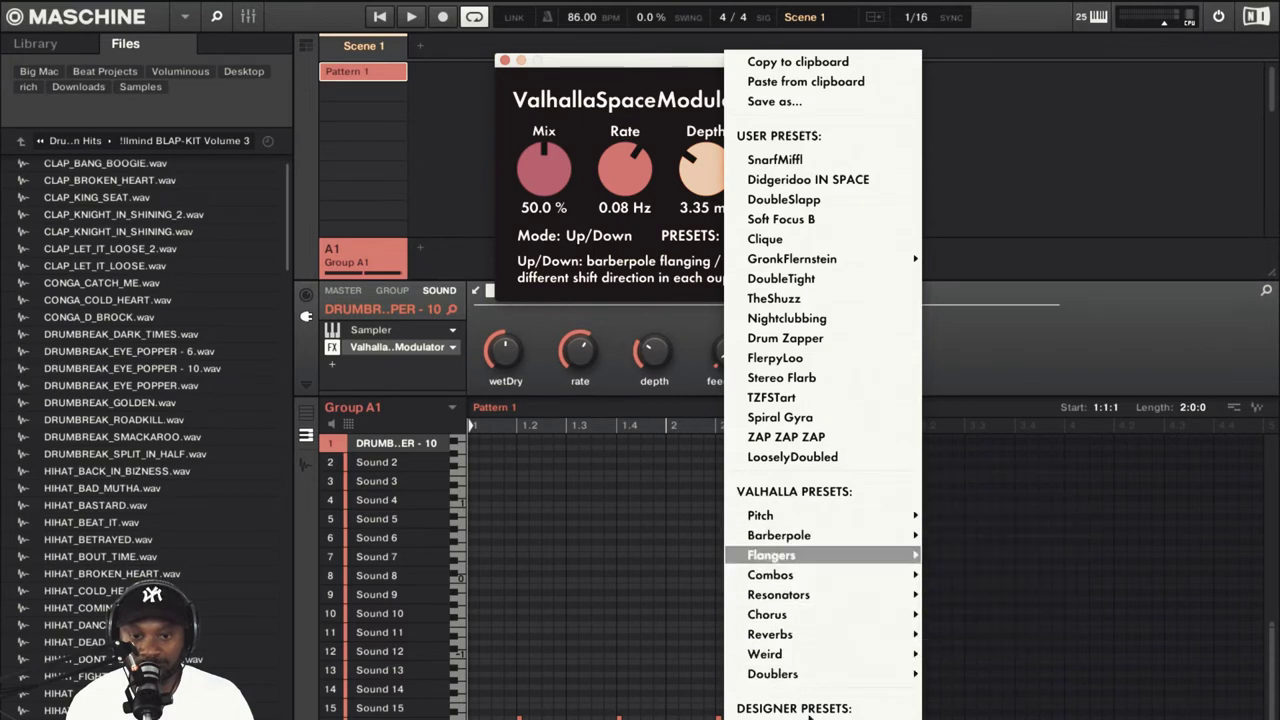
mouse_move(790, 555)
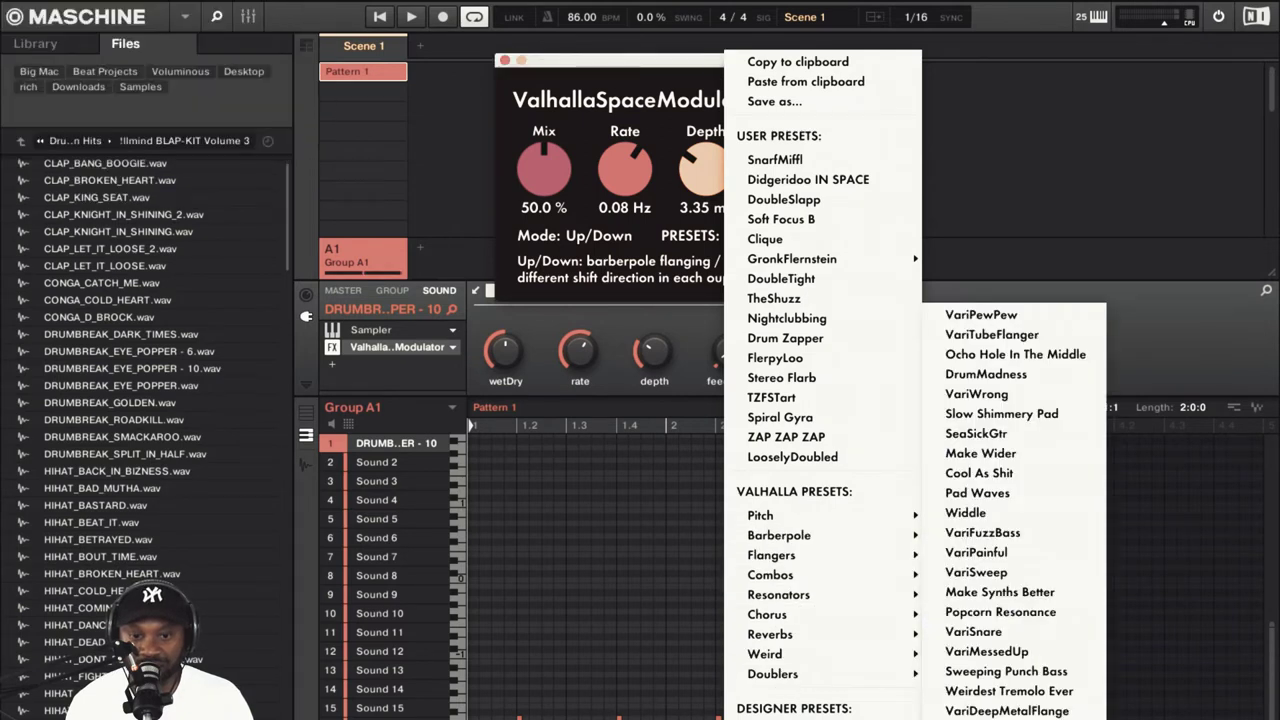
mouse_move(779, 594)
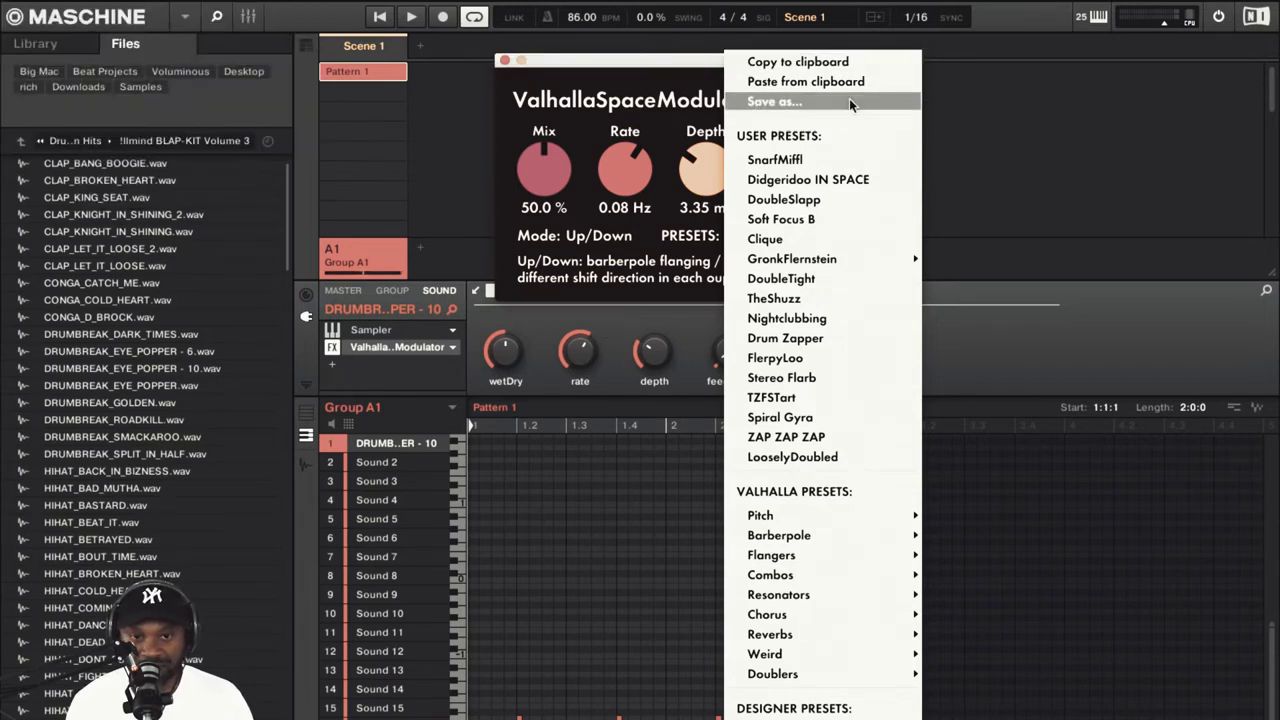
click(952, 350)
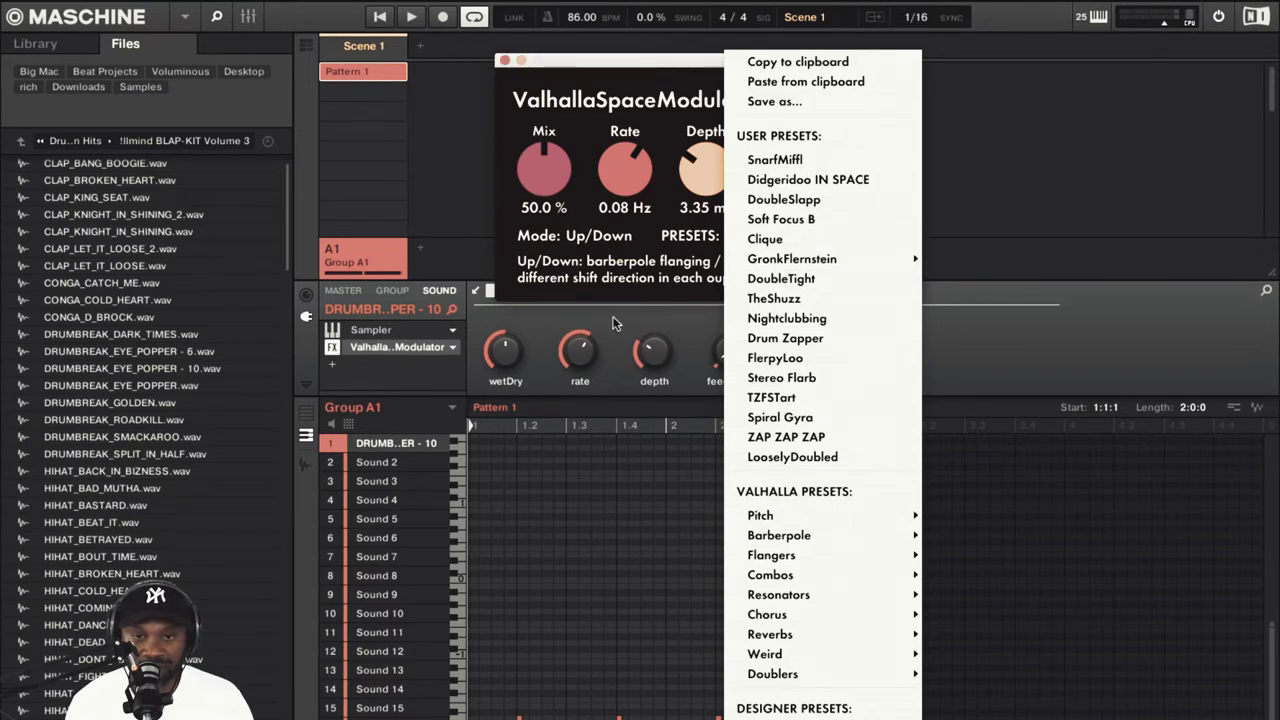
Load the SnarfMiffl preset, play the pattern, and audition the following ValhallaSpaceModulator presets as far as Clique
click(785, 160)
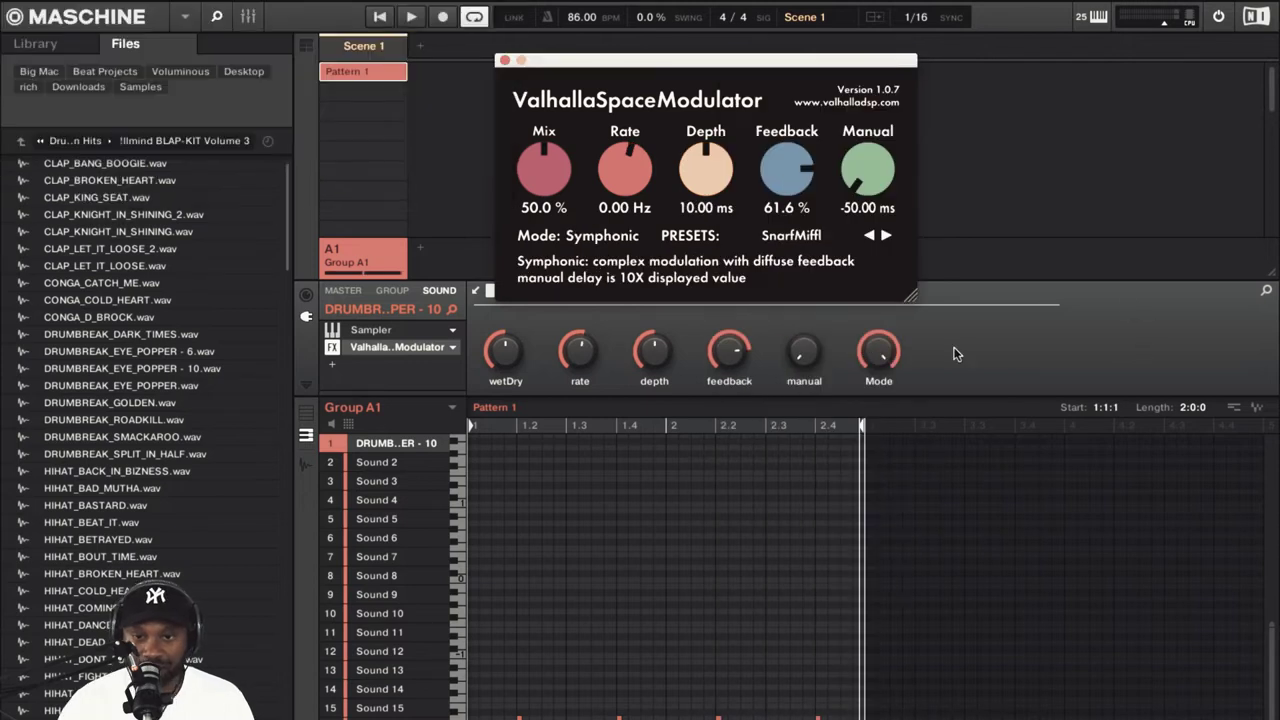
key(space)
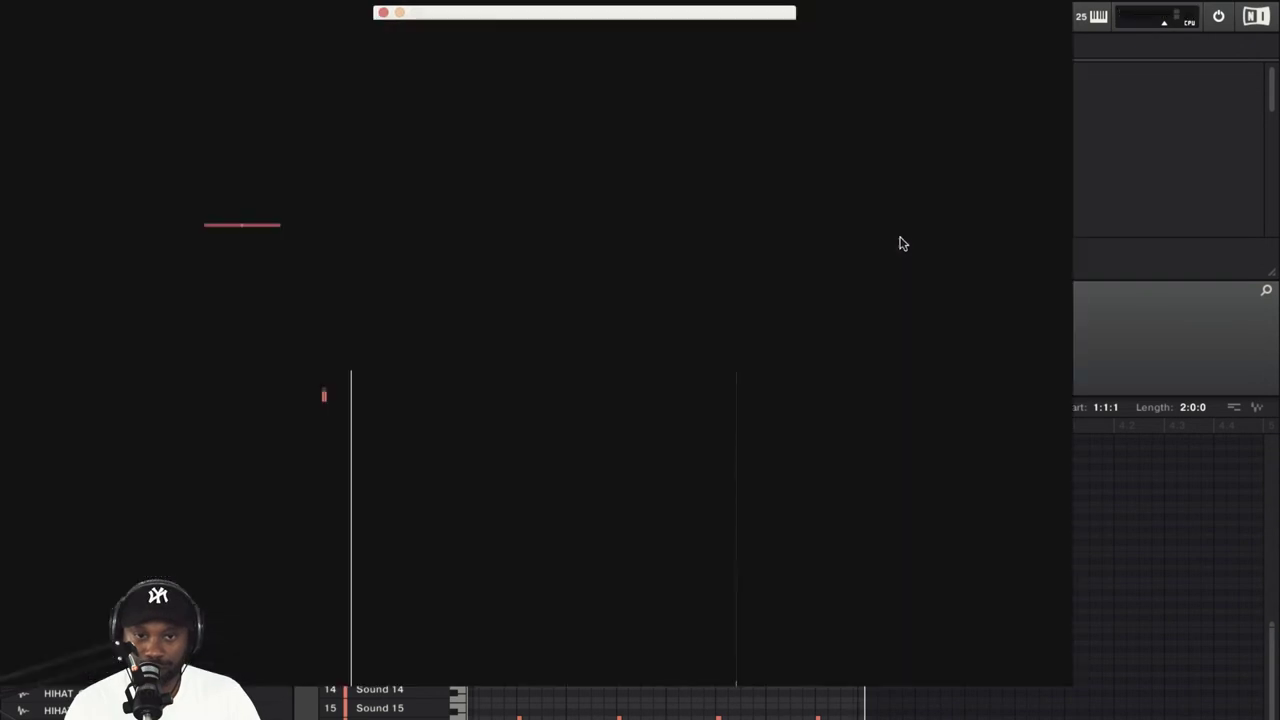
click(885, 236)
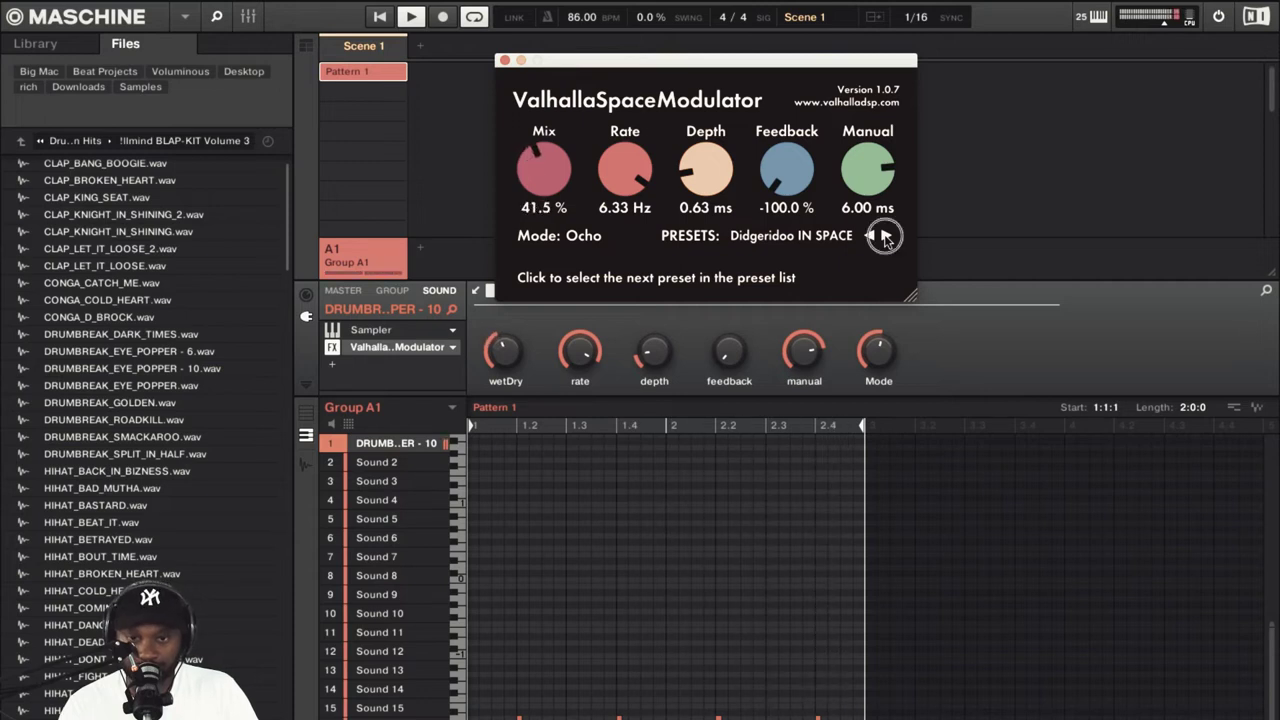
click(886, 236)
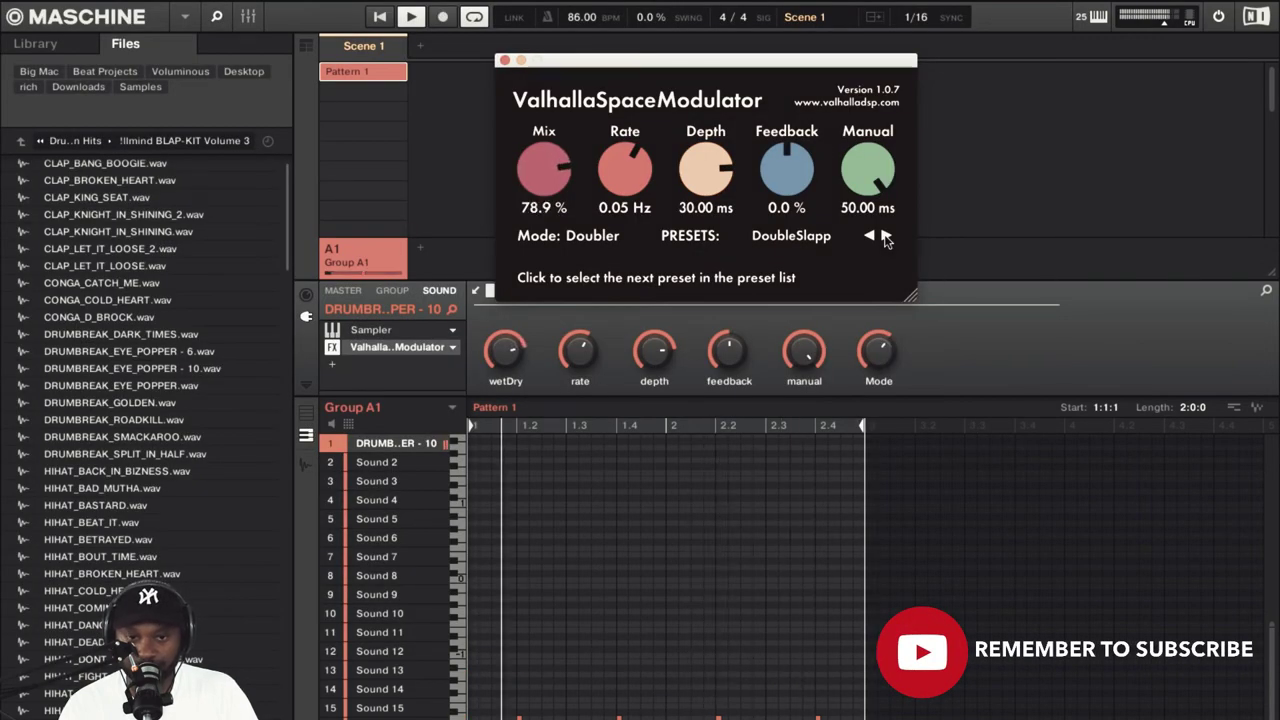
click(886, 236)
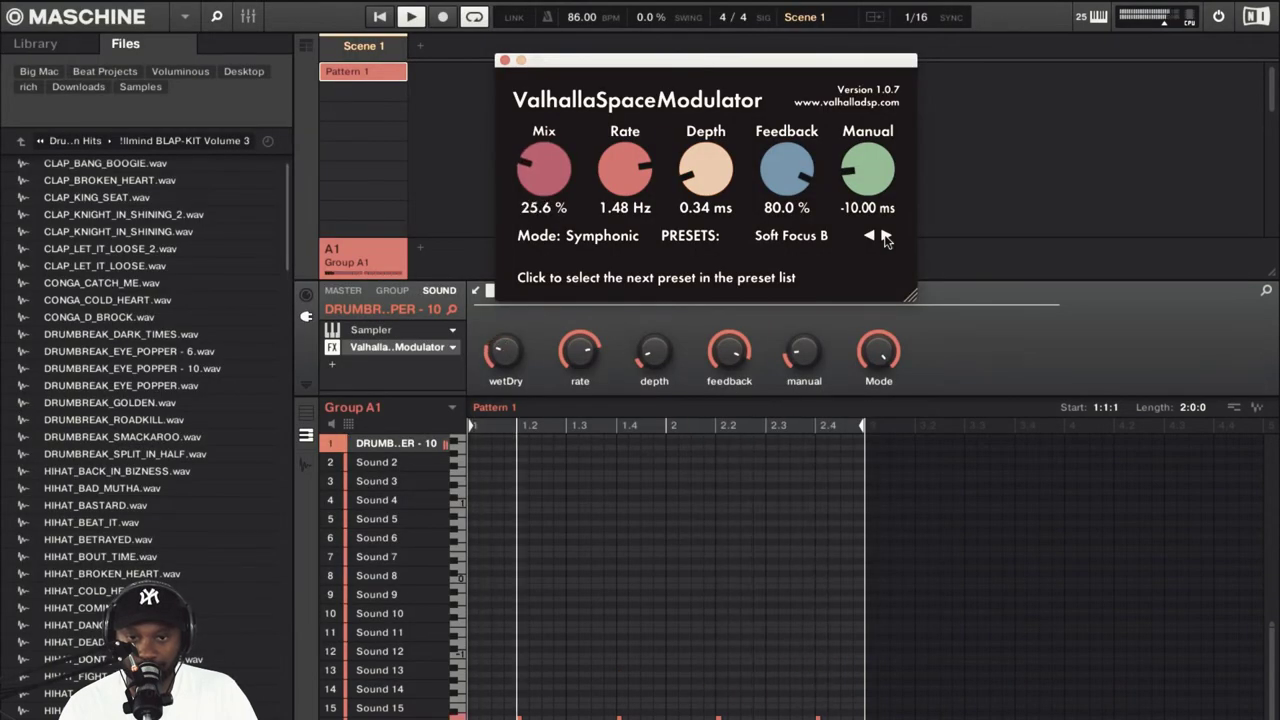
click(886, 236)
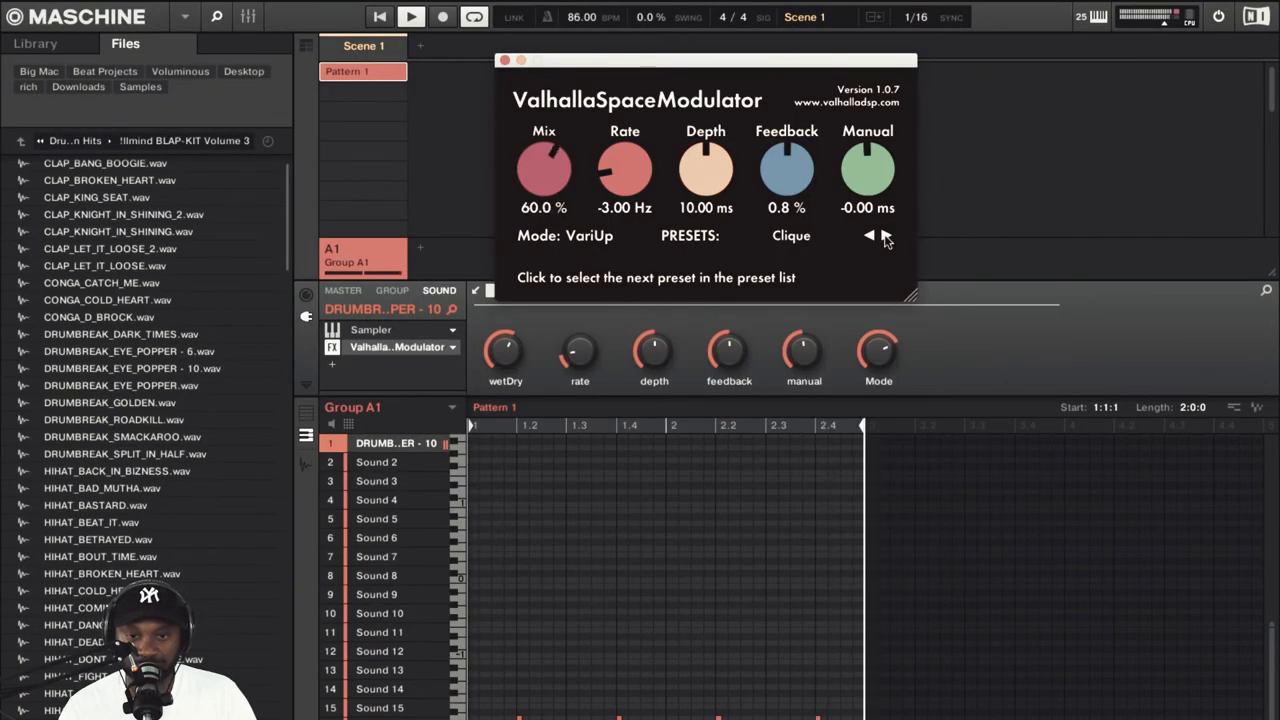
Audition the ValhallaSpaceModulator presets on the playing drum break from HufflePuffle through DoubleTight and Drum Zapper to Stereo Flarb
click(884, 237)
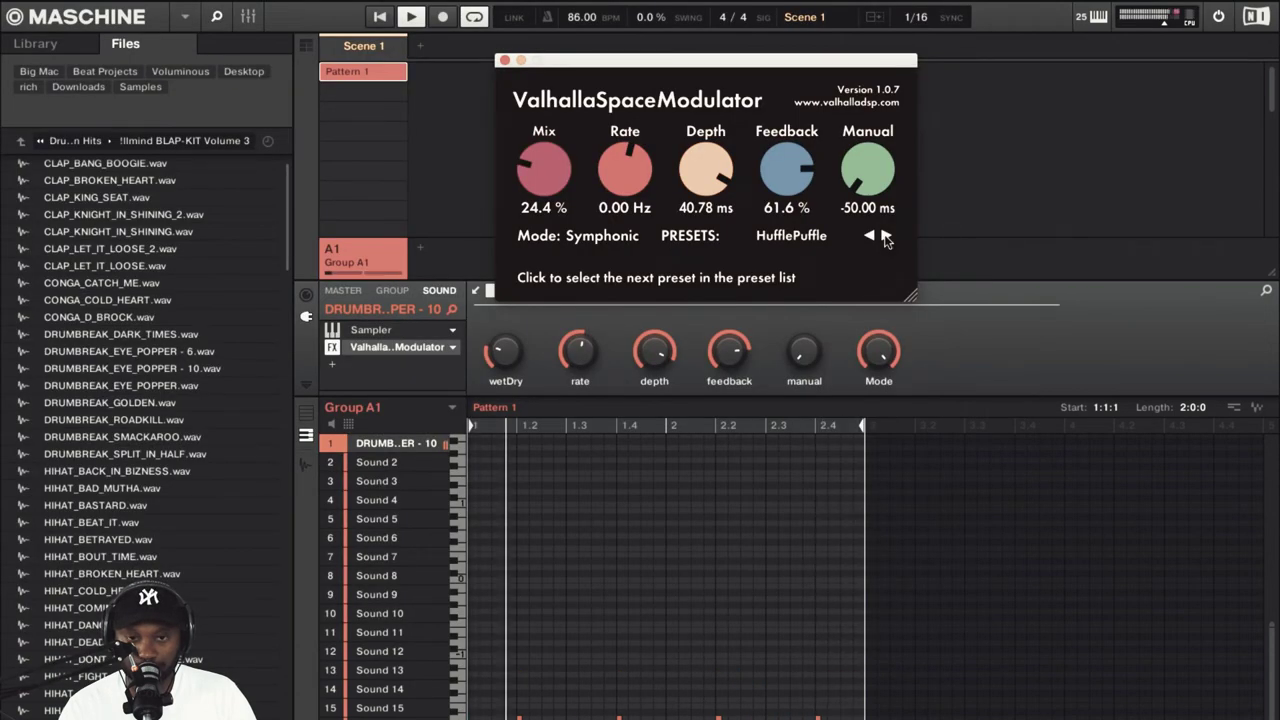
click(884, 237)
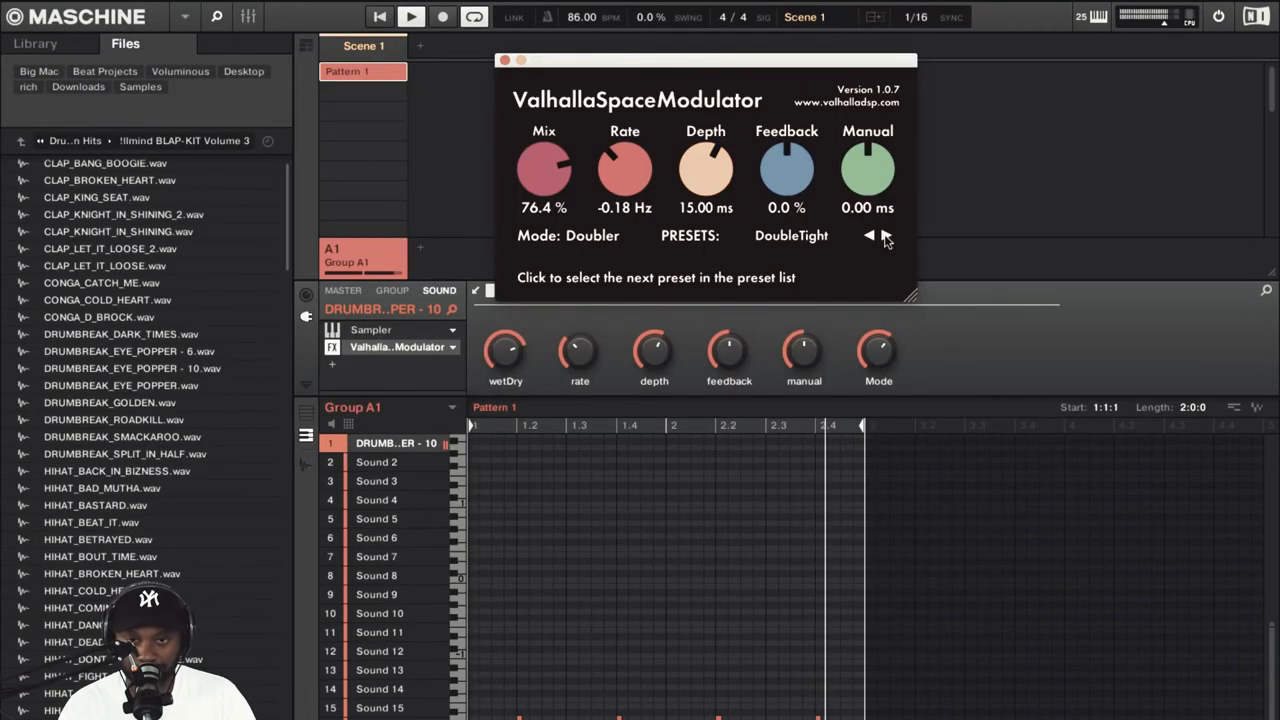
click(885, 237)
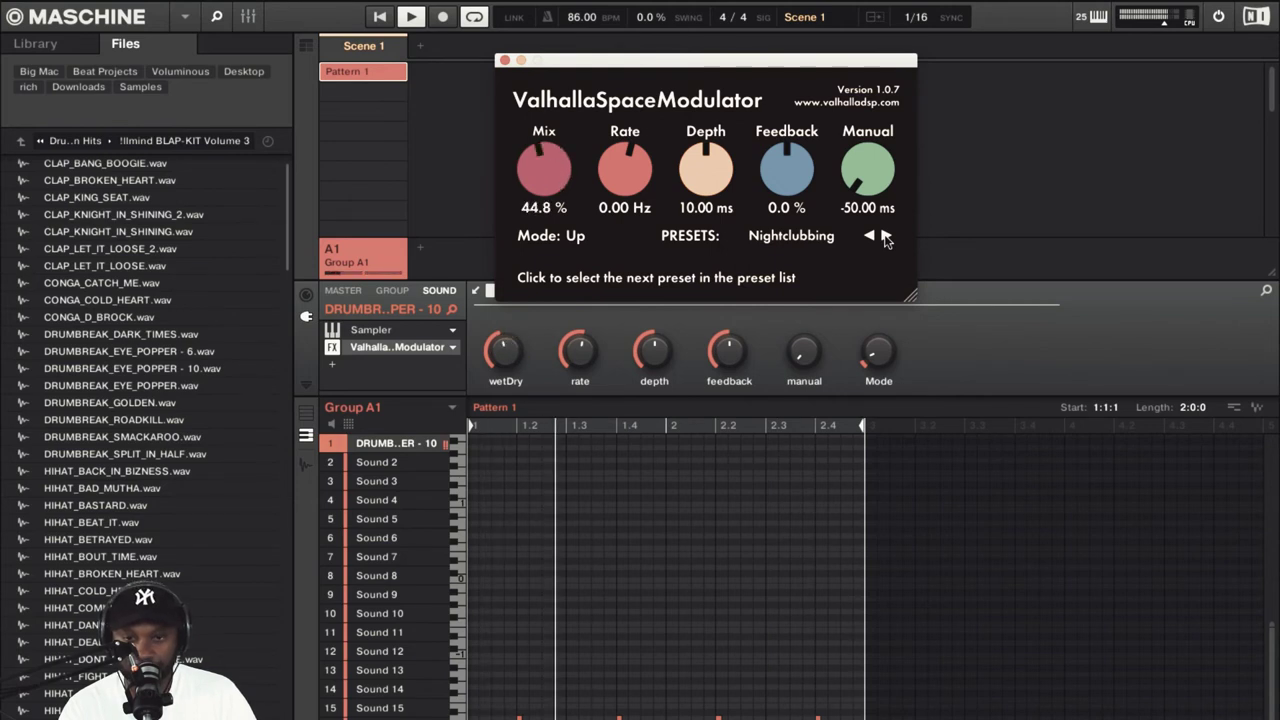
click(885, 236)
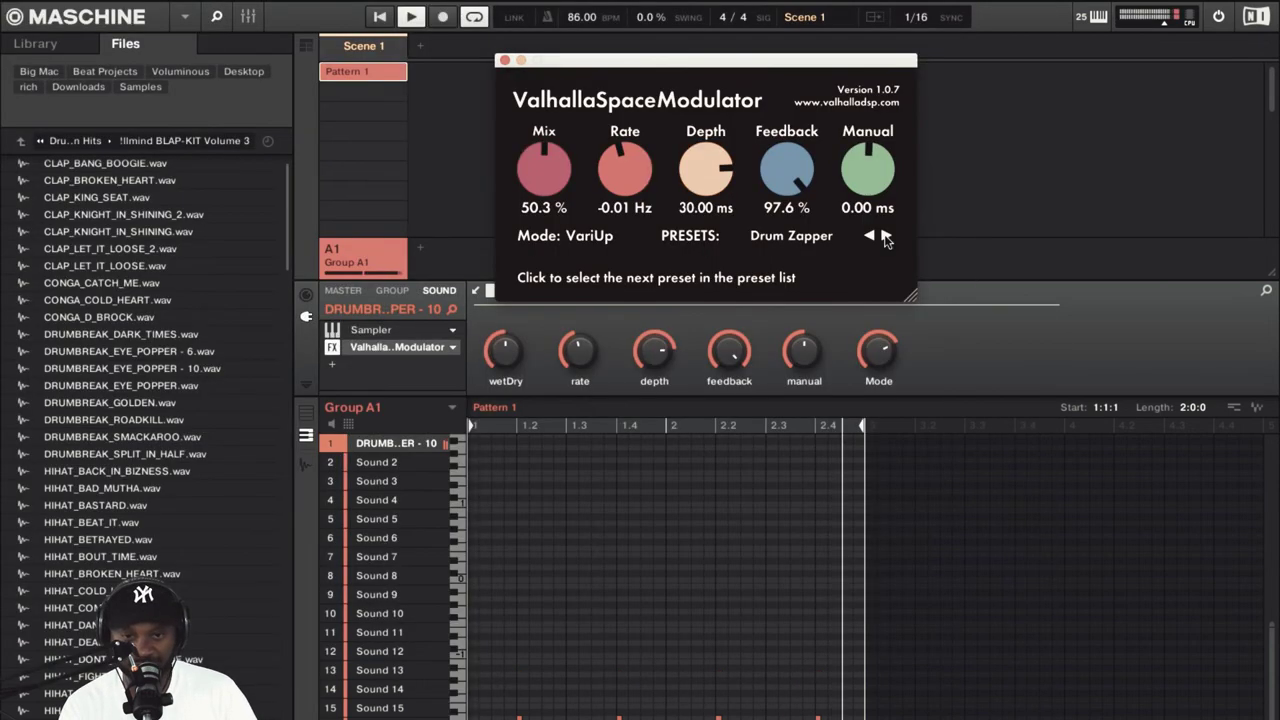
click(885, 237)
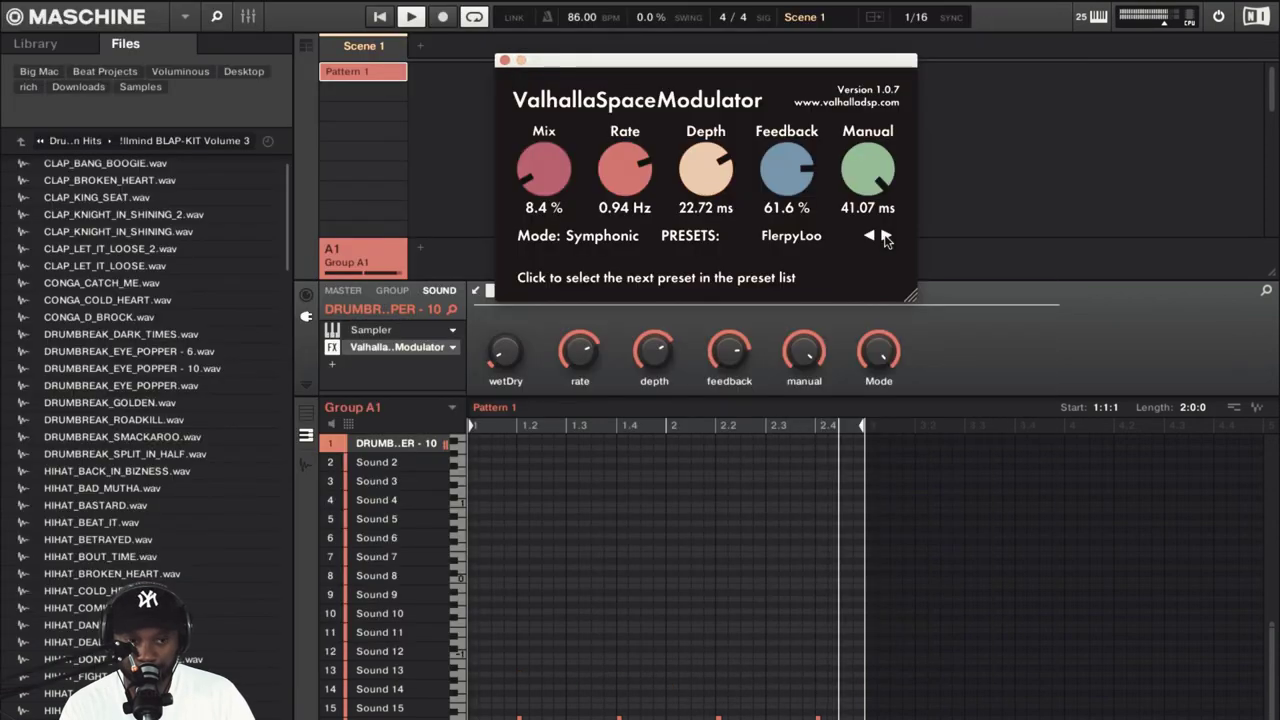
click(885, 236)
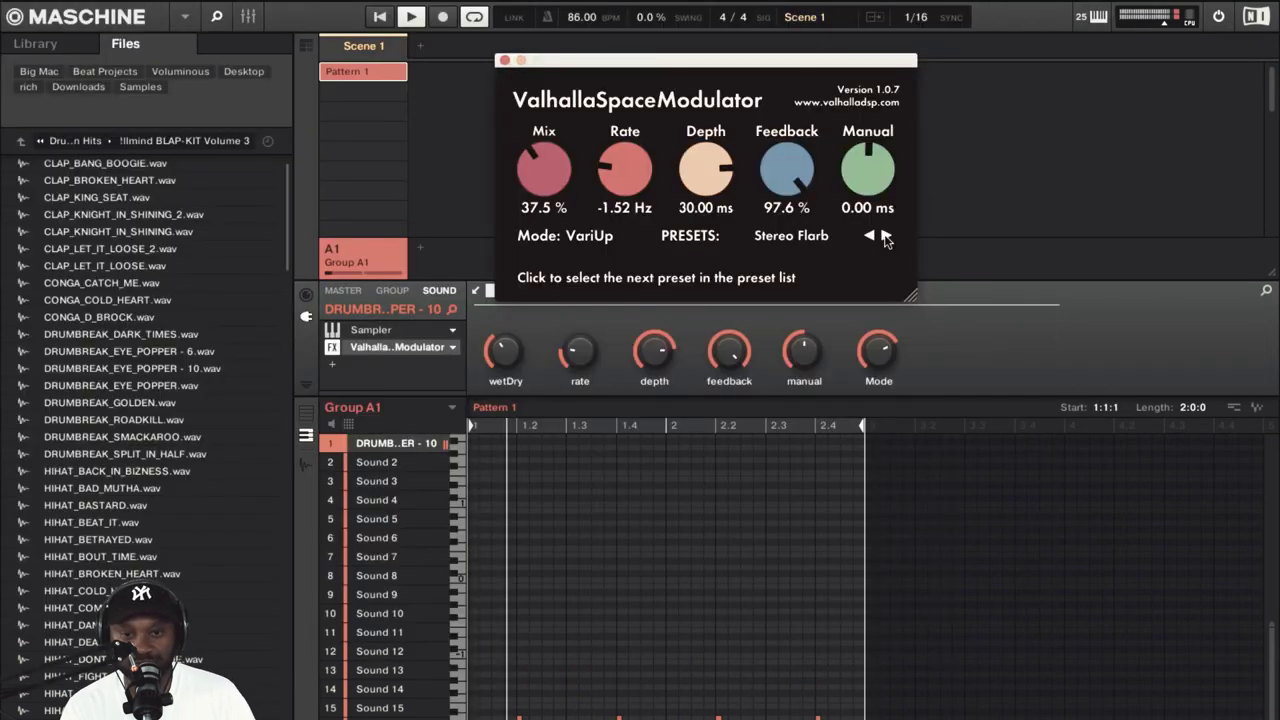
Audition the remaining user presets on the drum break, from TZFSTart through Spiral Gyra and ZAP ZAP ZAP to LooselyDoubled
click(885, 237)
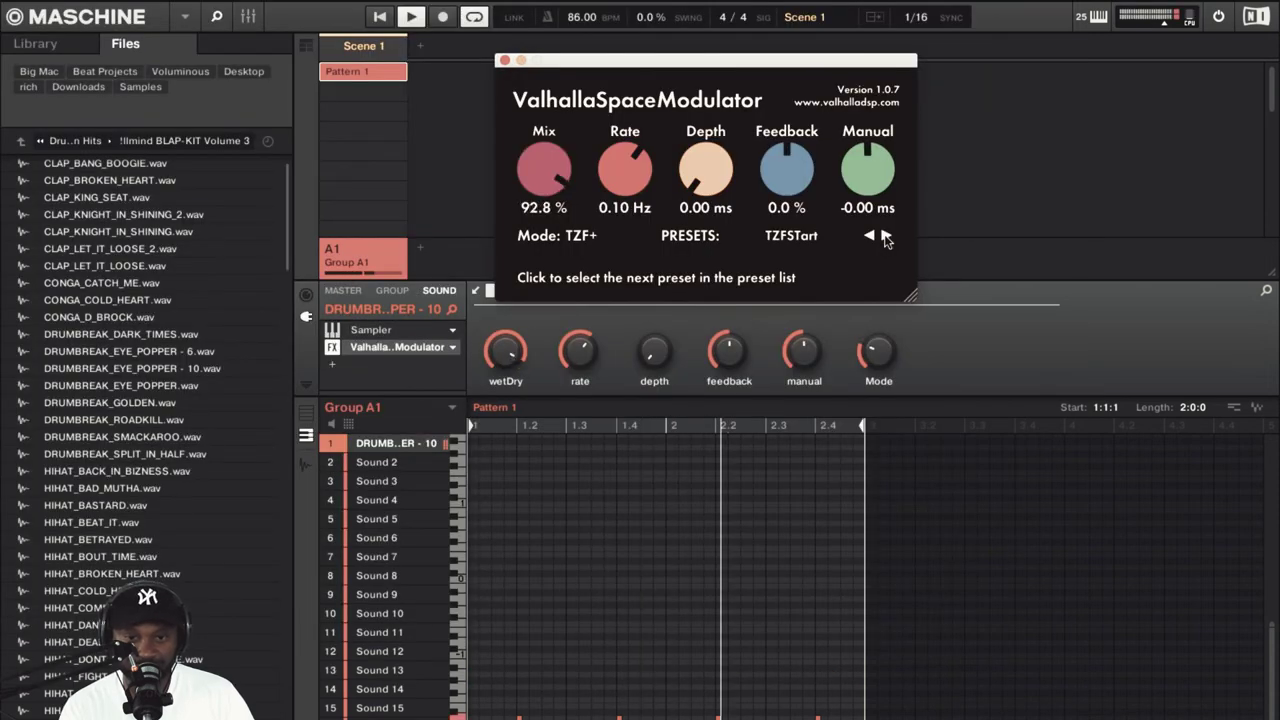
click(885, 237)
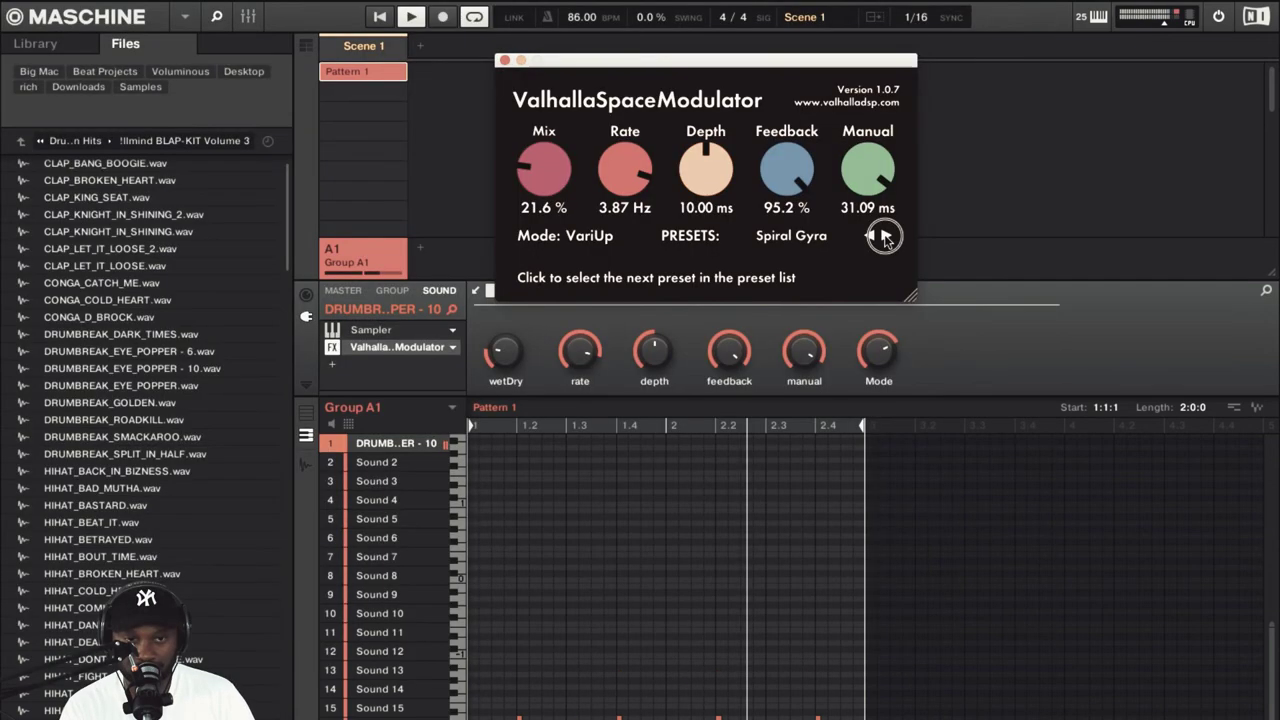
click(885, 237)
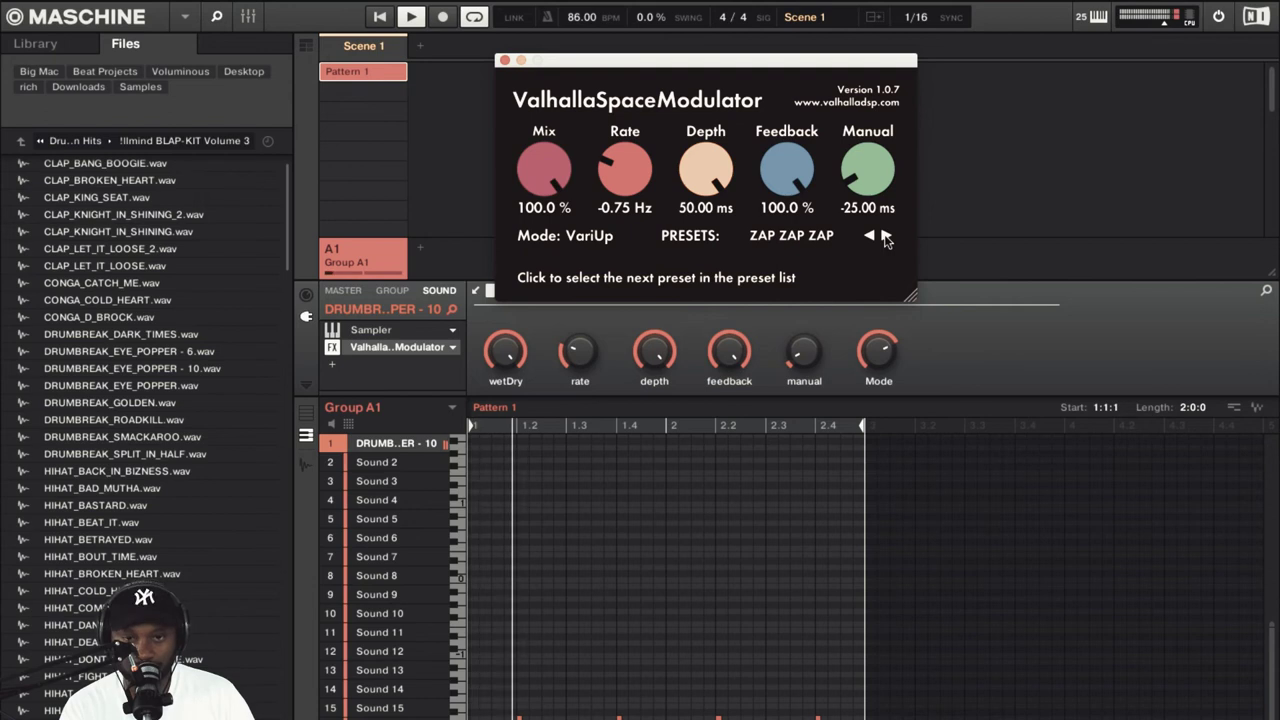
click(885, 237)
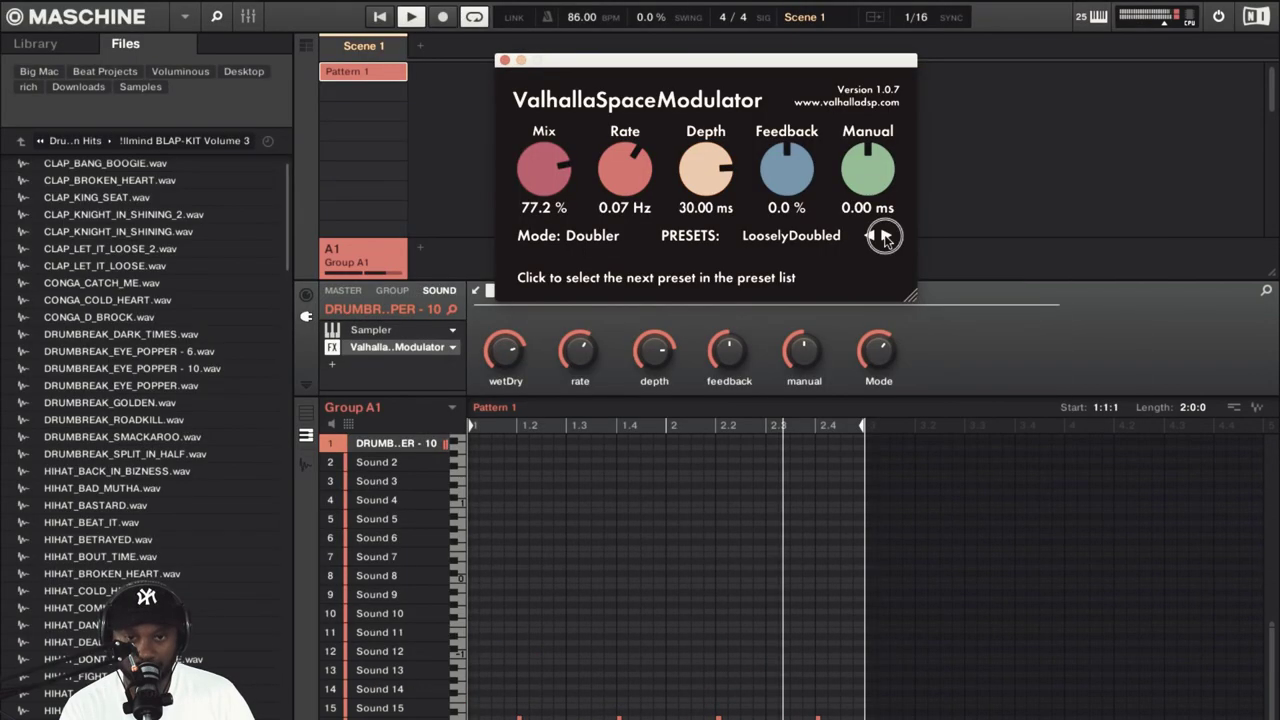
Audition the ValhallaSpaceModulator presets from The Downward Spiral through We Contrawind and Electric Avenue to one past Funtime
click(885, 237)
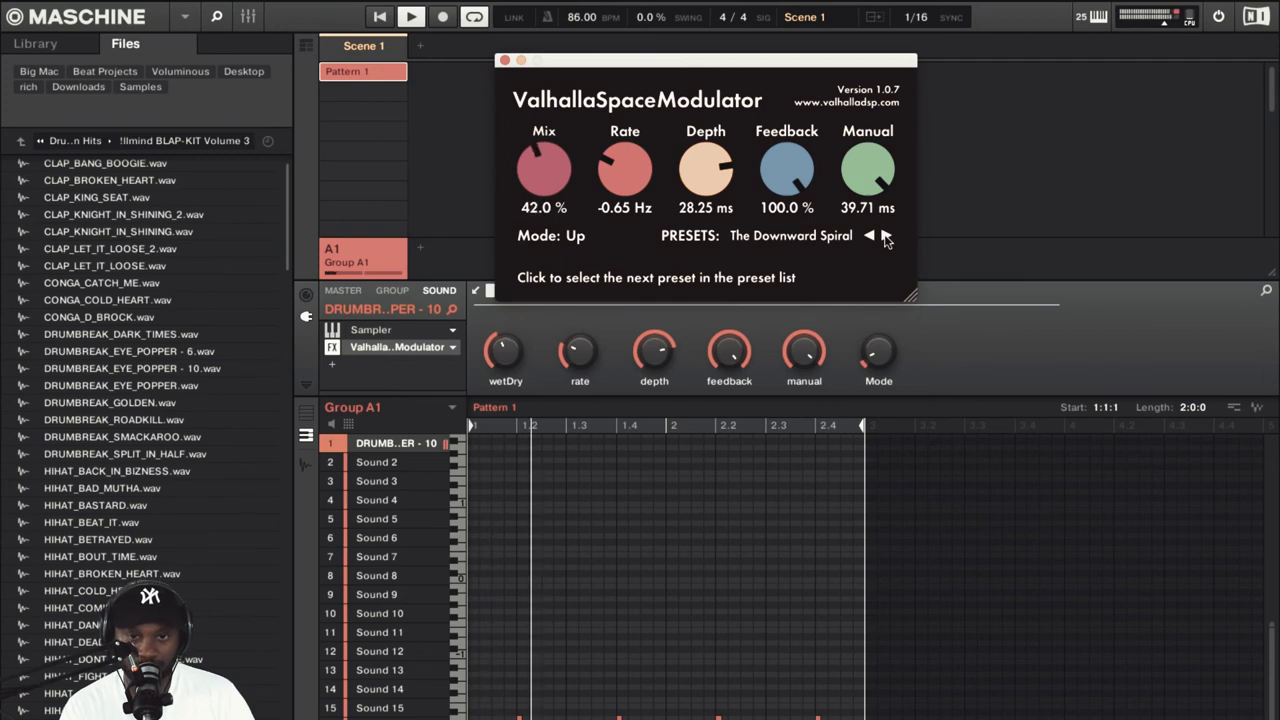
click(885, 237)
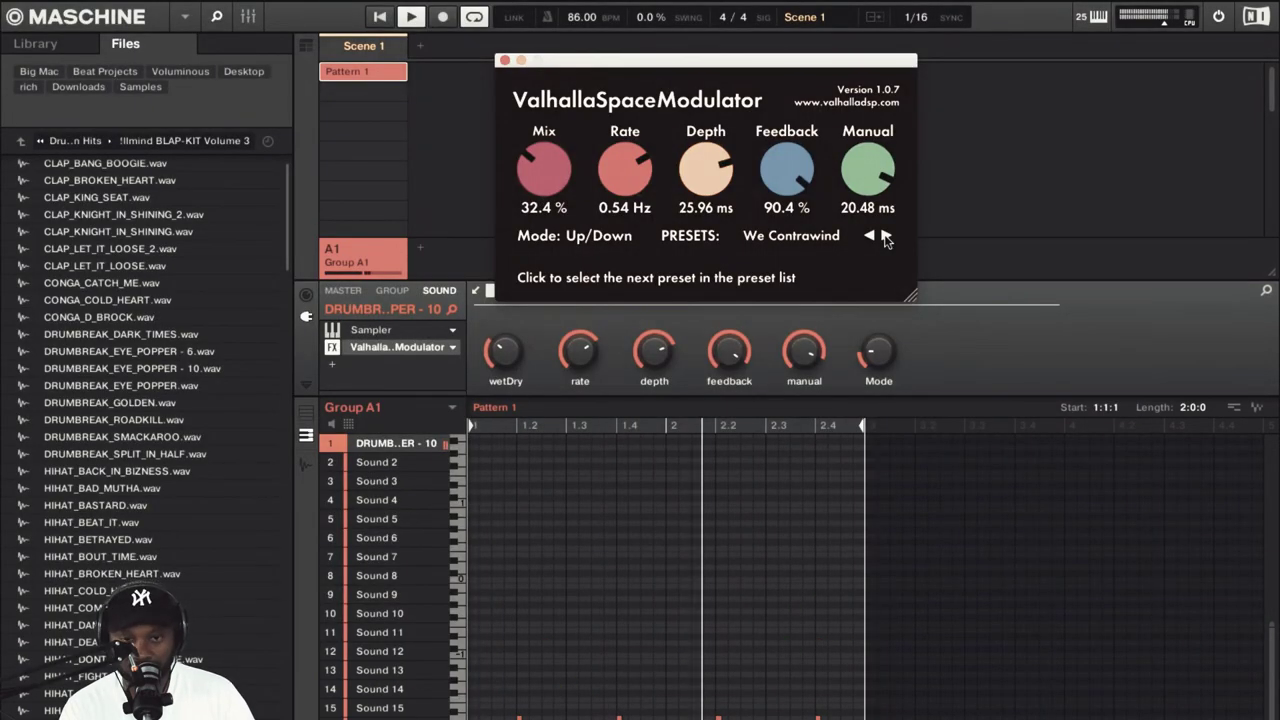
click(885, 236)
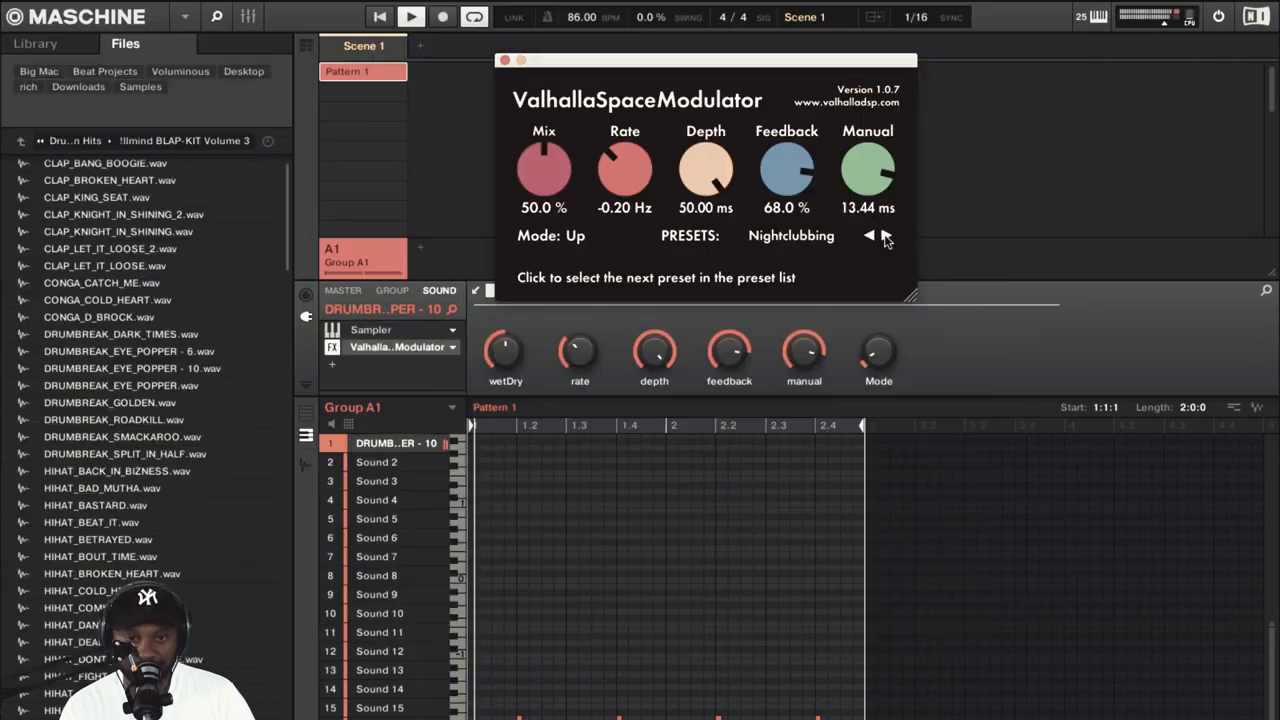
click(885, 236)
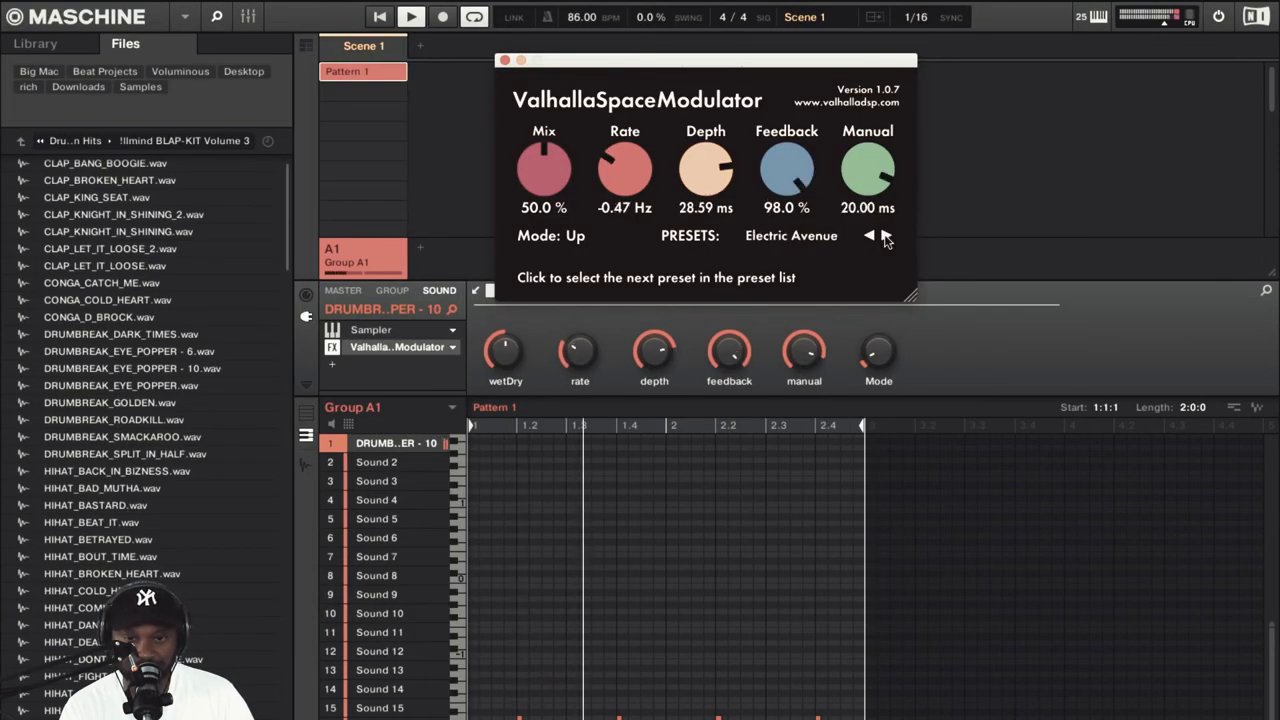
click(885, 236)
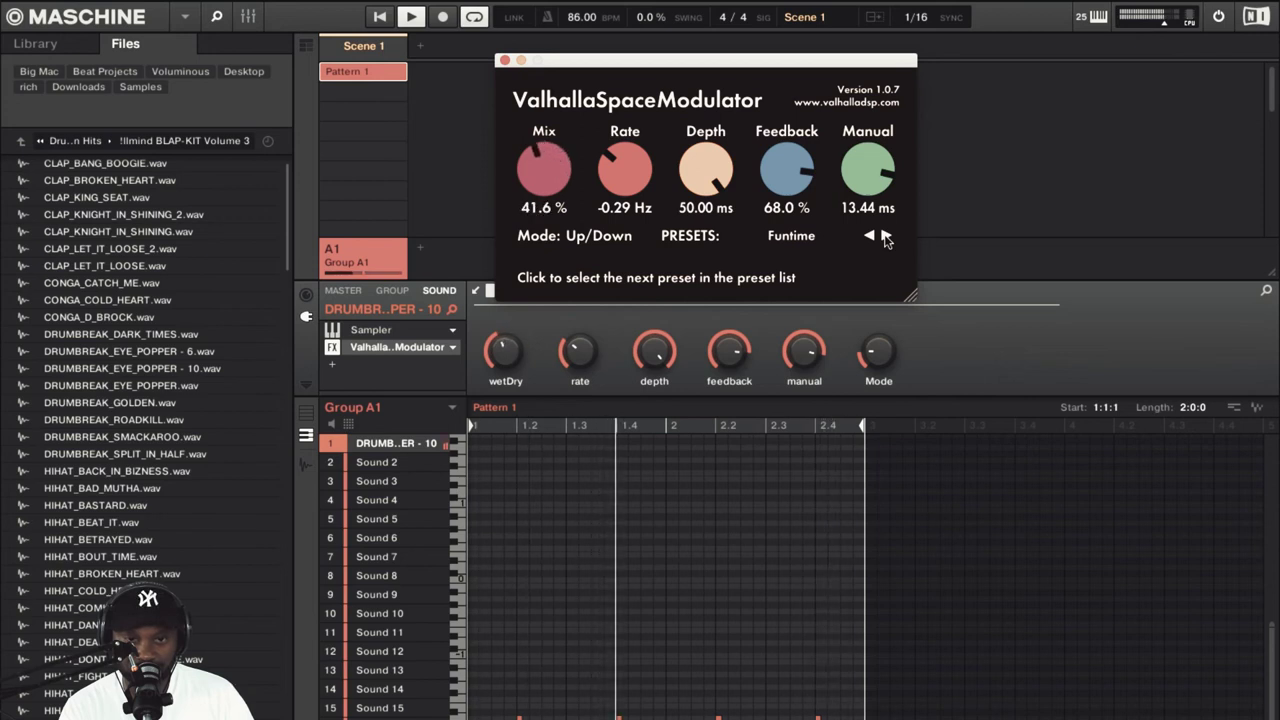
click(885, 236)
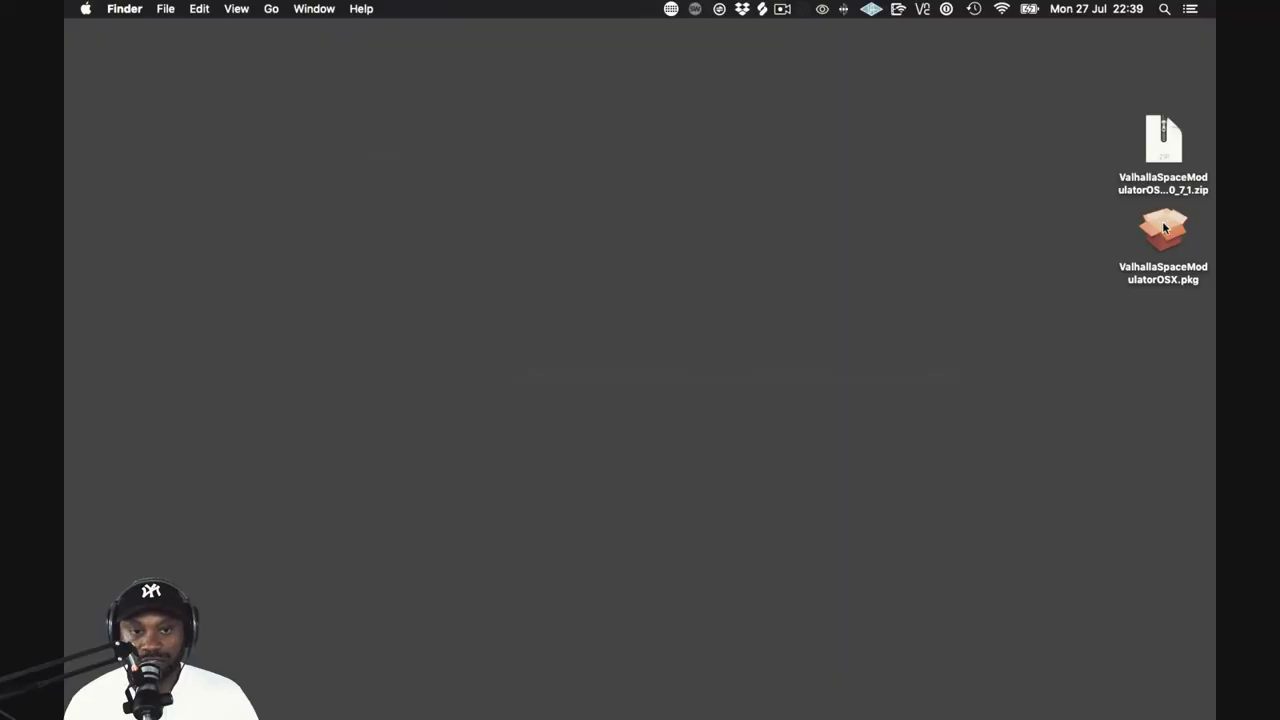
Launch the ValhallaSpaceModulatorOSX.pkg installer from the desktop and agree to its software licence terms
click(1163, 228)
double_click(1163, 228)
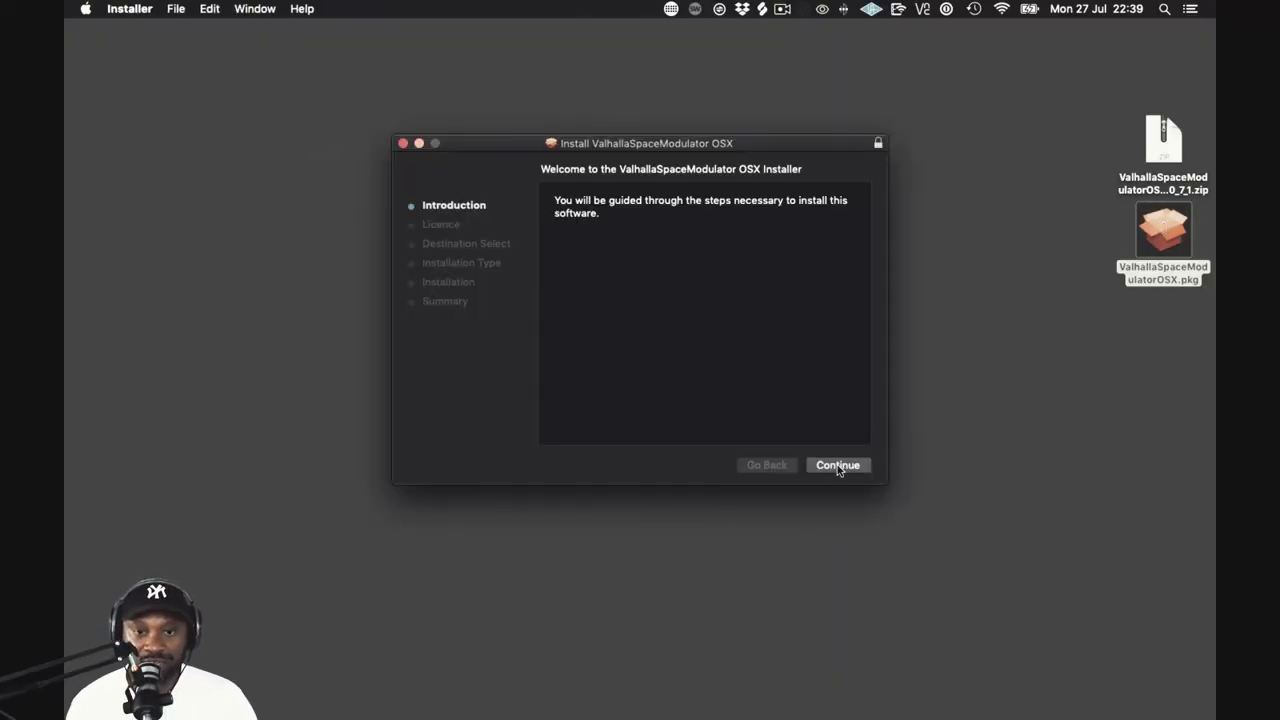
click(838, 468)
click(838, 466)
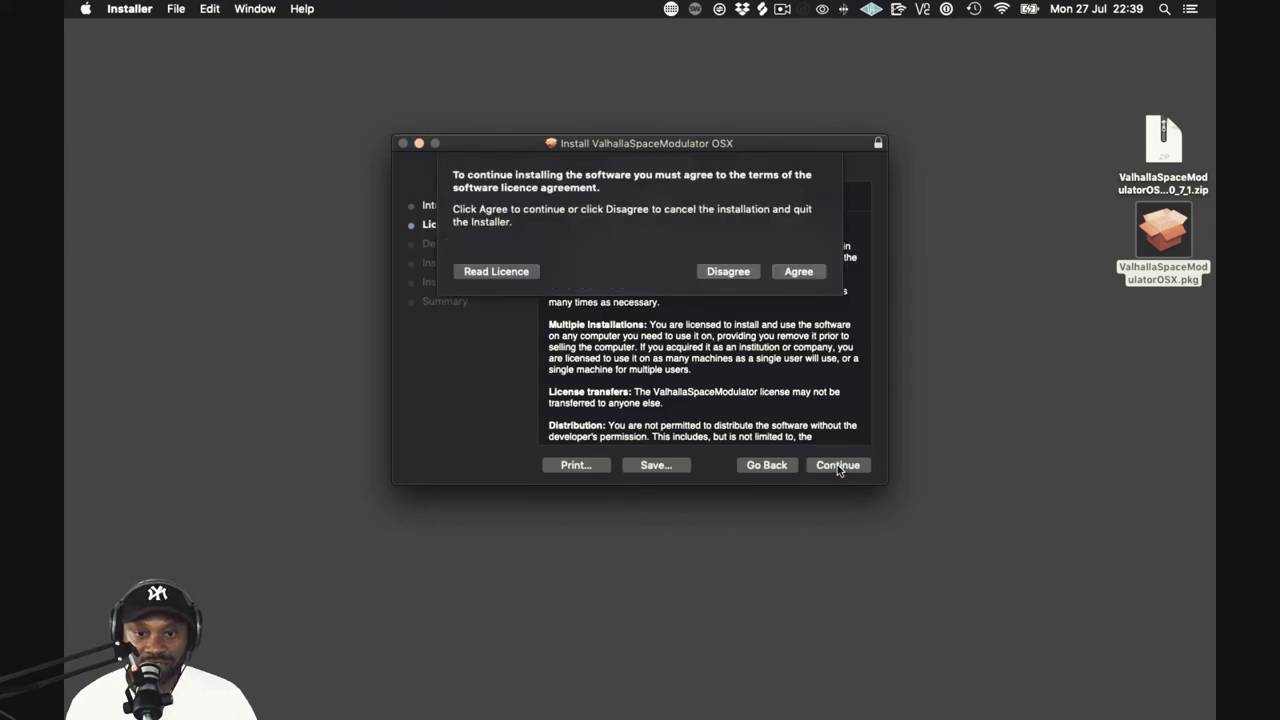
click(799, 272)
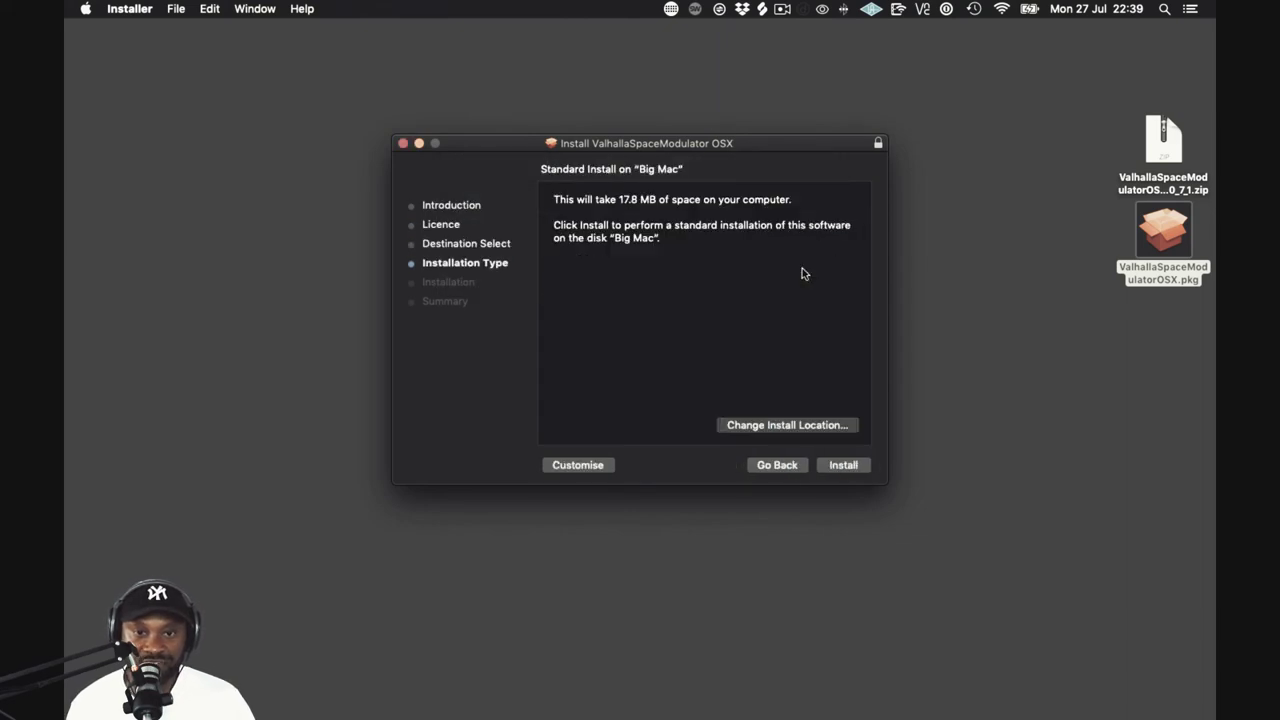
Start the standard ValhallaSpaceModulator installation on the Big Mac disk and authorise it with the account password
click(832, 466)
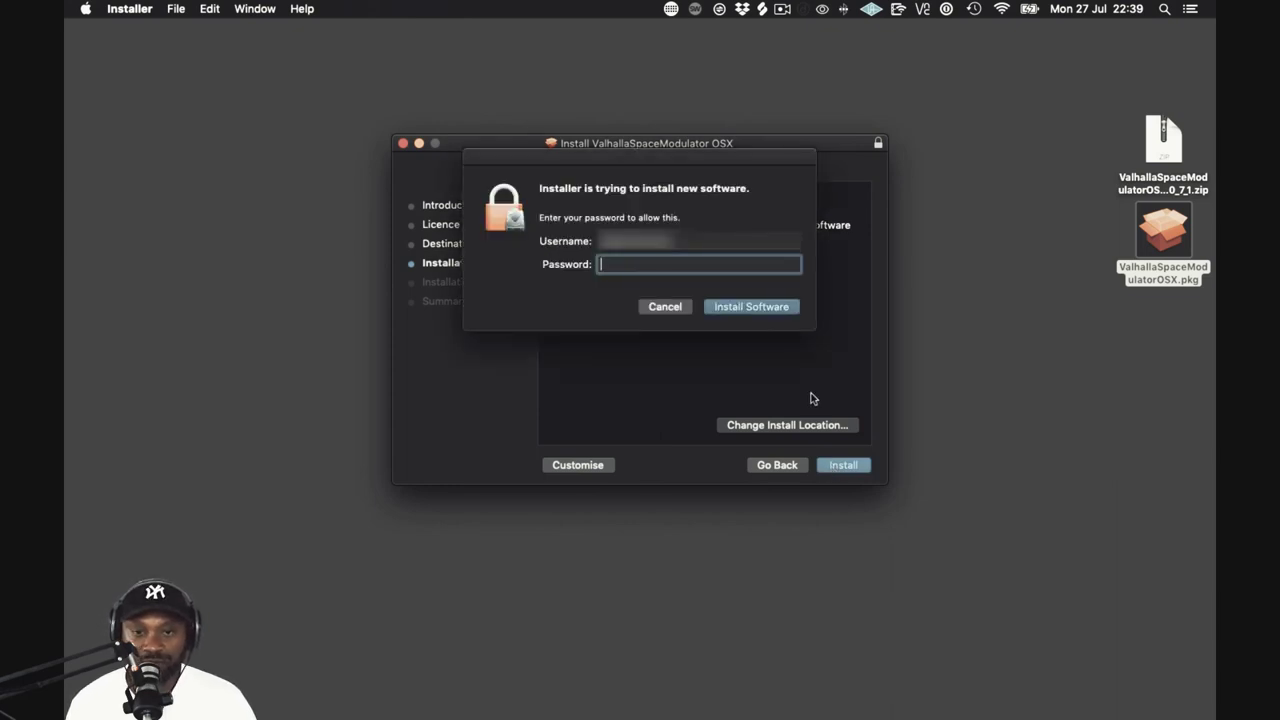
text(••••••)
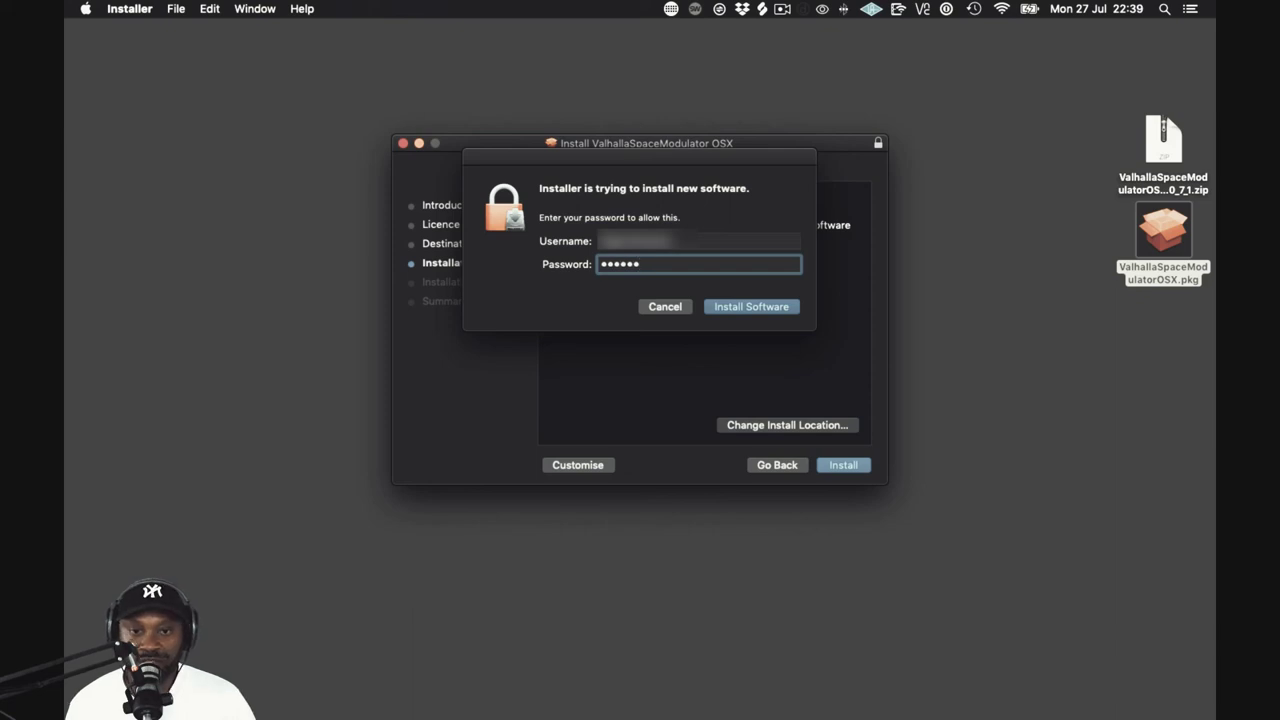
key(Return)
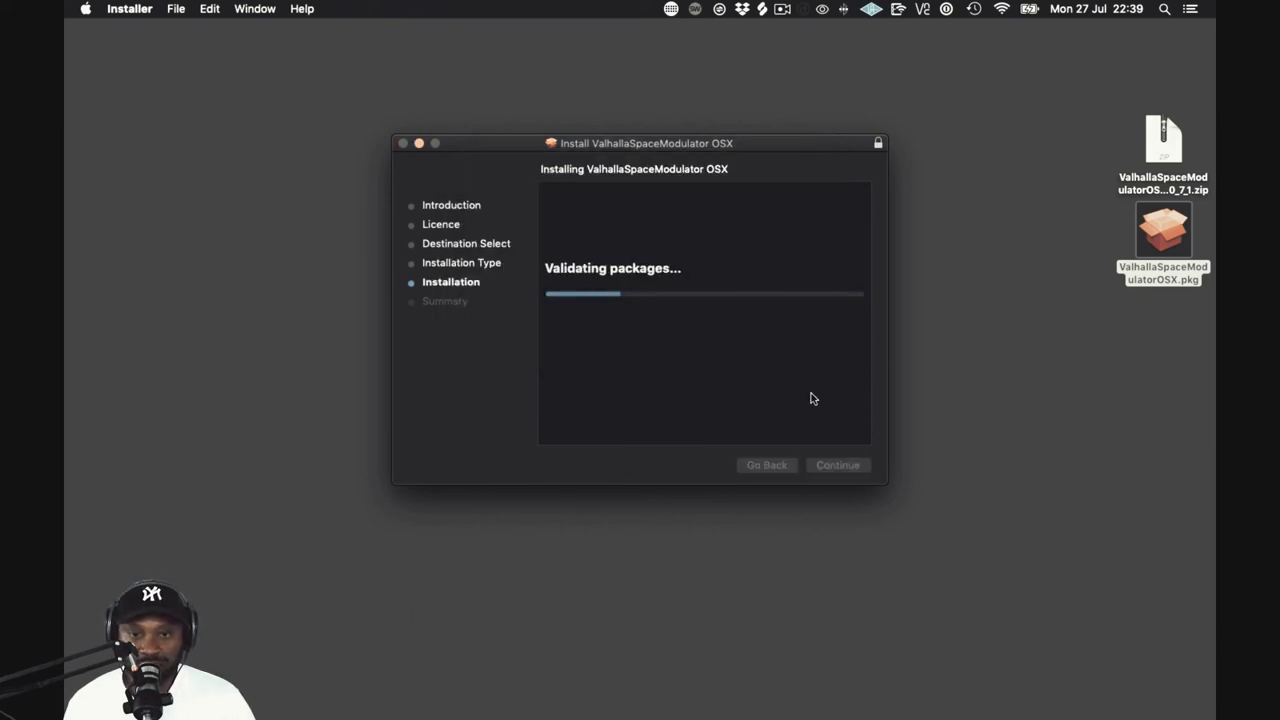